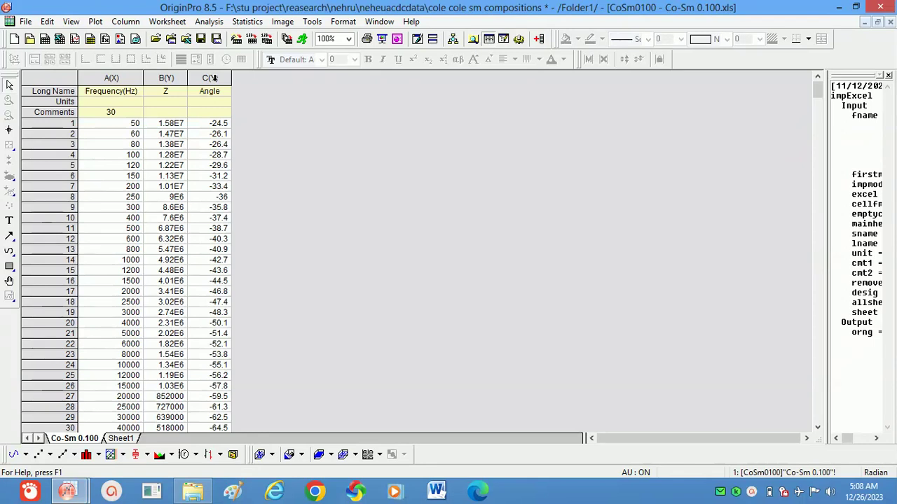
Review the mf810 Phase Angle, Z', Z'', Y', Y'', conduc(ac), M' and M'' columns
left_click(214, 78)
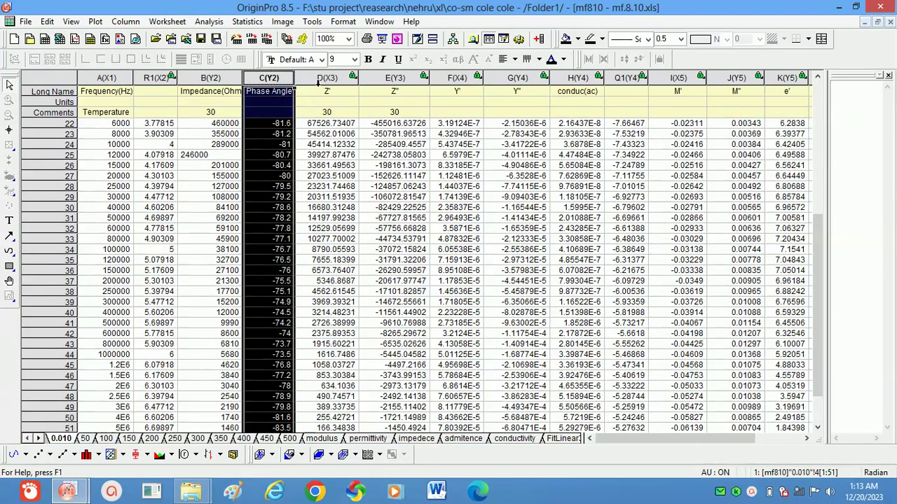
left_click(319, 79)
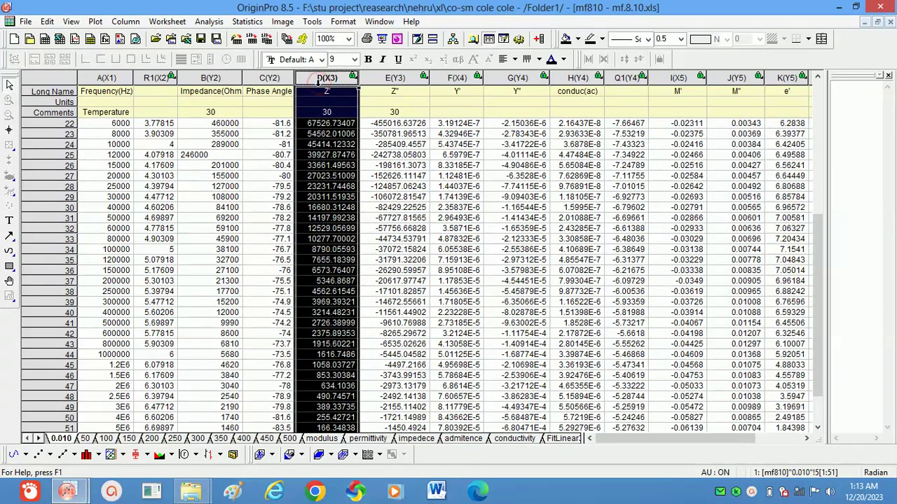
left_click(397, 80)
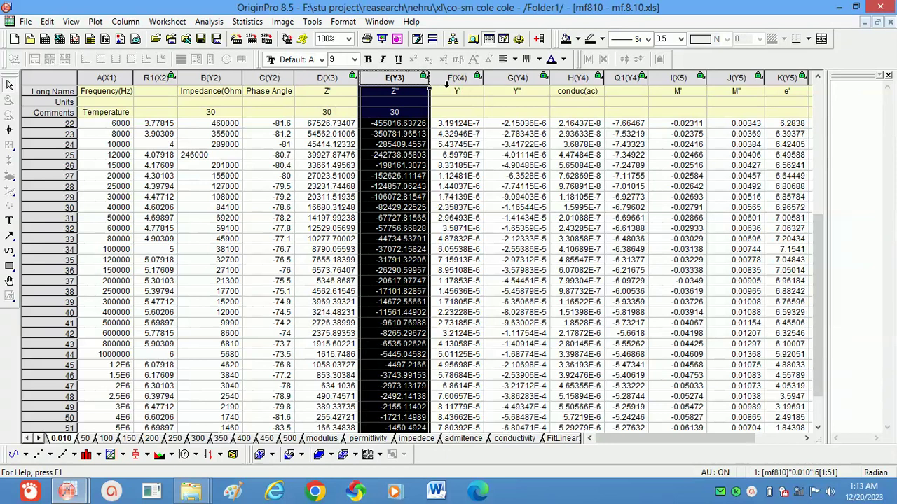
left_click(459, 79)
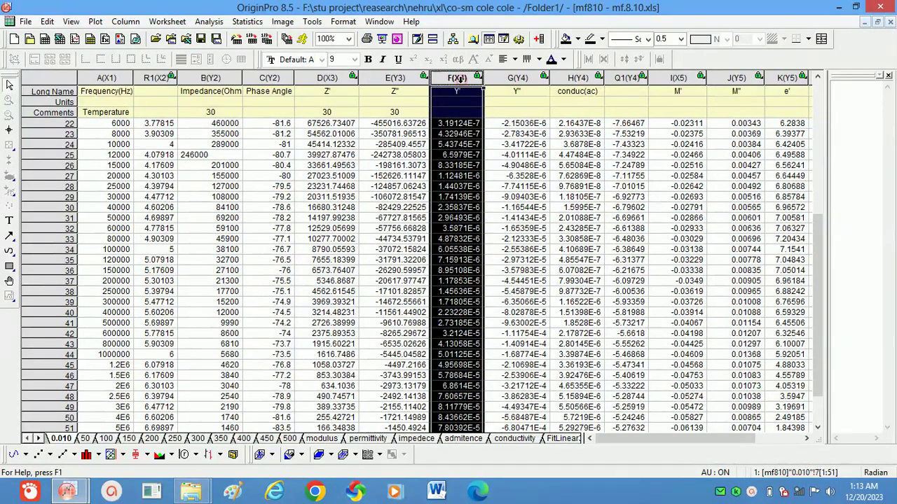
left_click(511, 81)
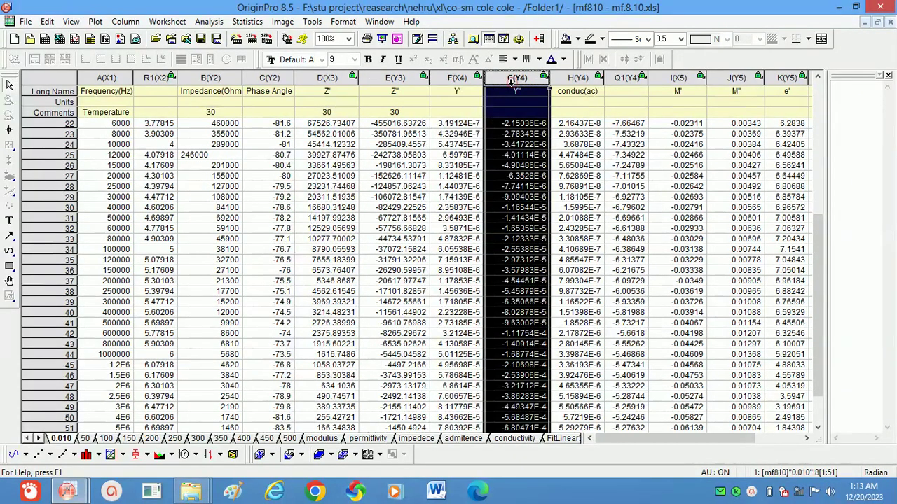
left_click(569, 80)
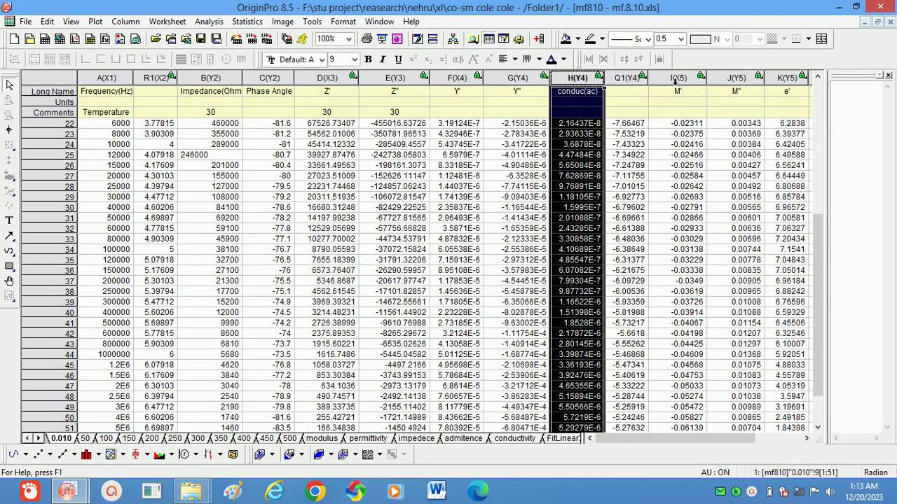
left_click(675, 79)
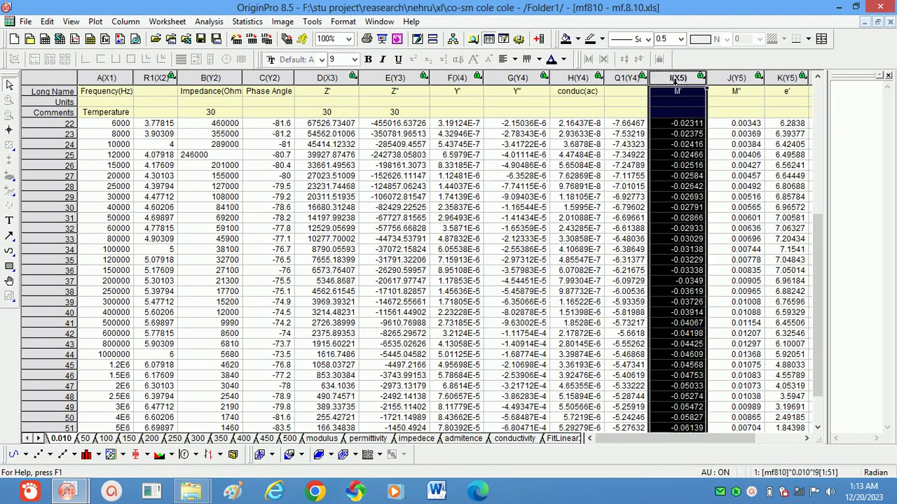
left_click(735, 81)
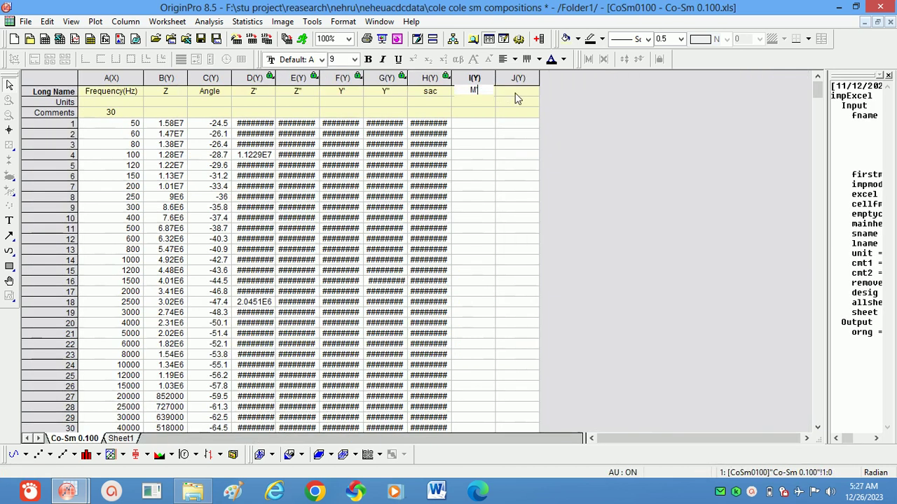
Enter M' and M'' as the long names of columns I and J
left_click(515, 93)
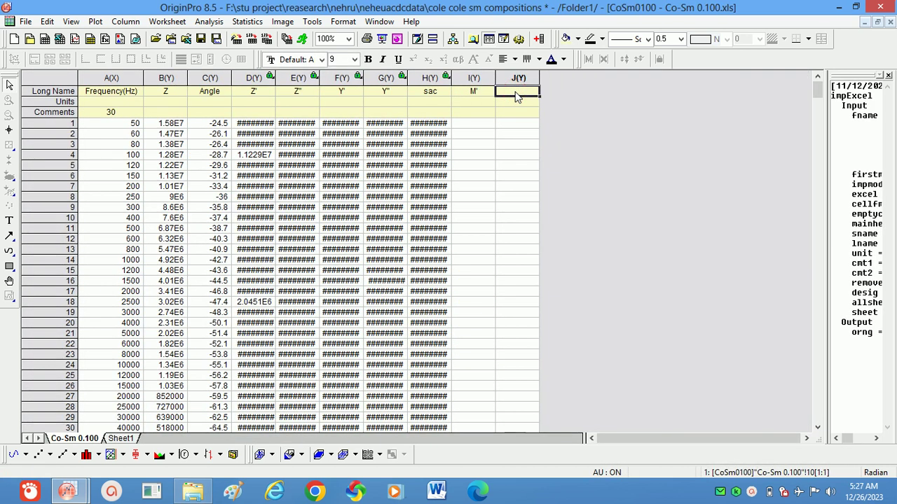
left_click(516, 93)
type("M'")
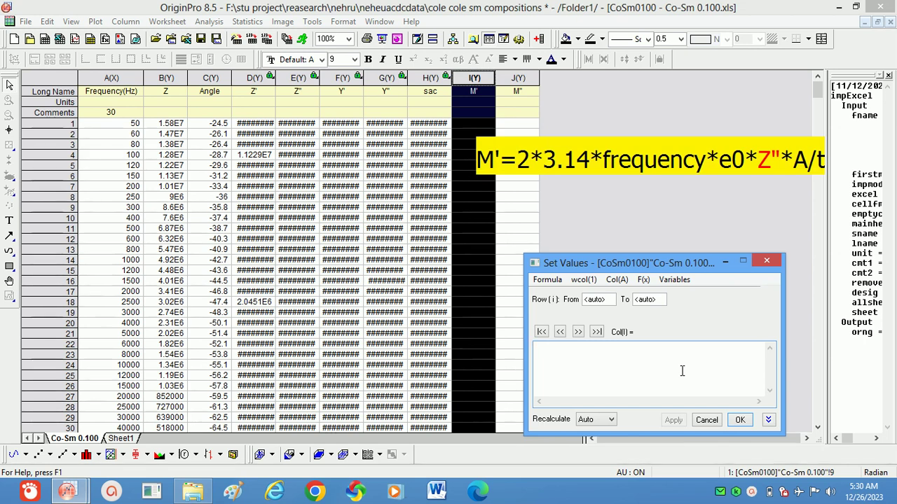
Paste the M' formula, change its constants to 1.328/.209, and apply it
key("ctrl+v")
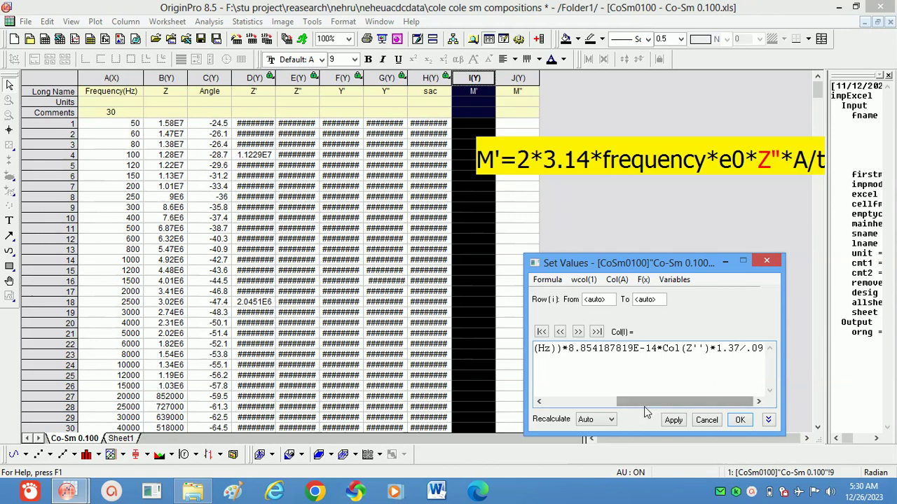
key("BackSpace")
key("BackSpace")
key("BackSpace")
key("BackSpace")
key("Return")
type("1.")
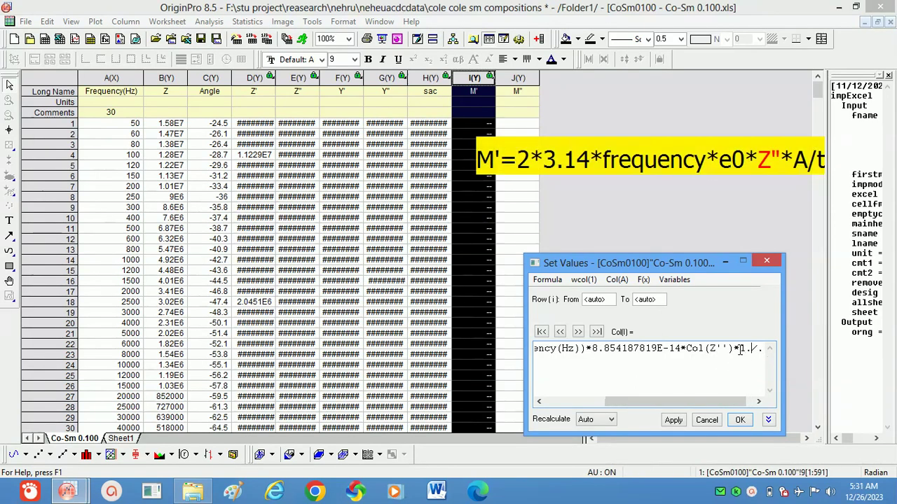
type("328")
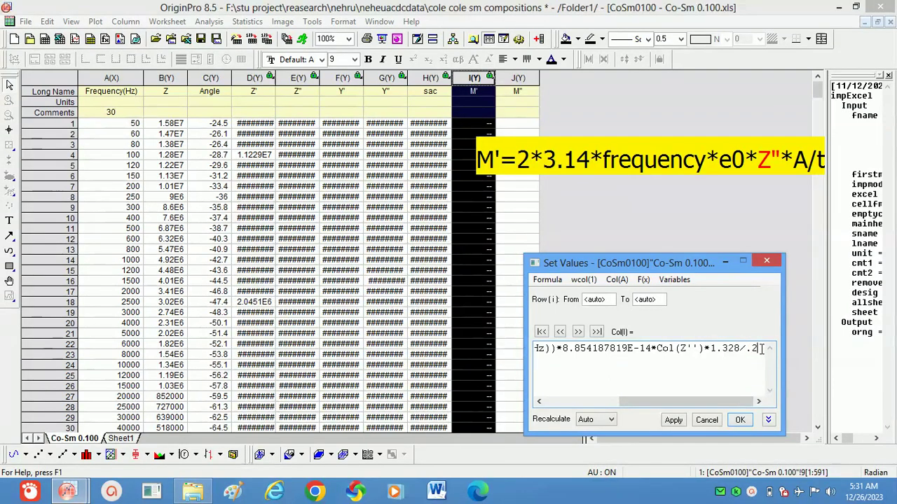
type("09")
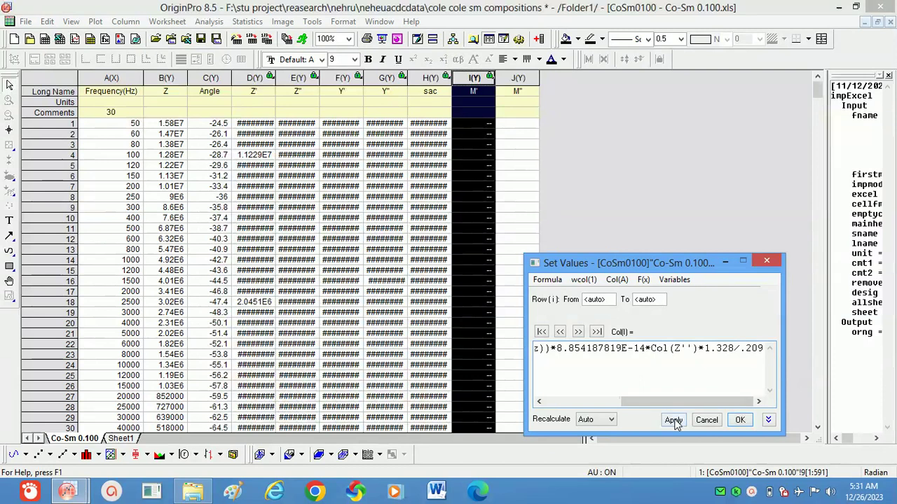
left_click(673, 420)
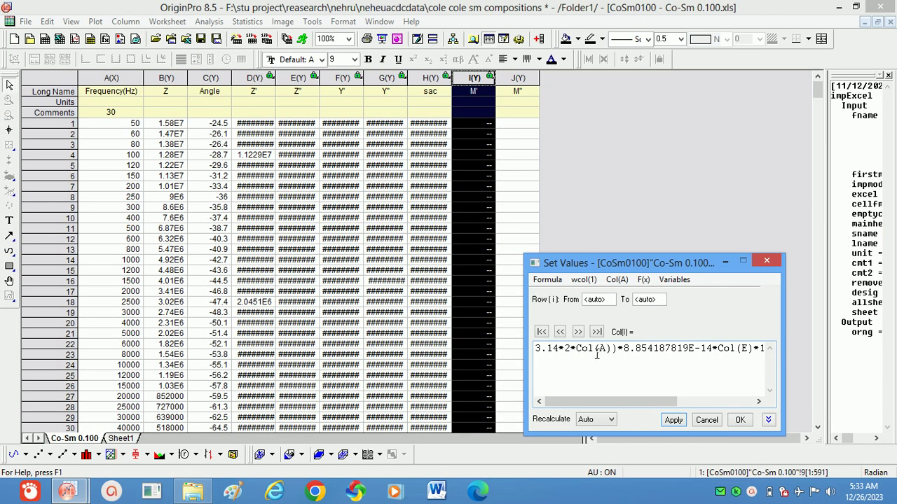
Remove the extra parenthesis after Col(A), recompute M', and select the formula for reuse
left_click(617, 350)
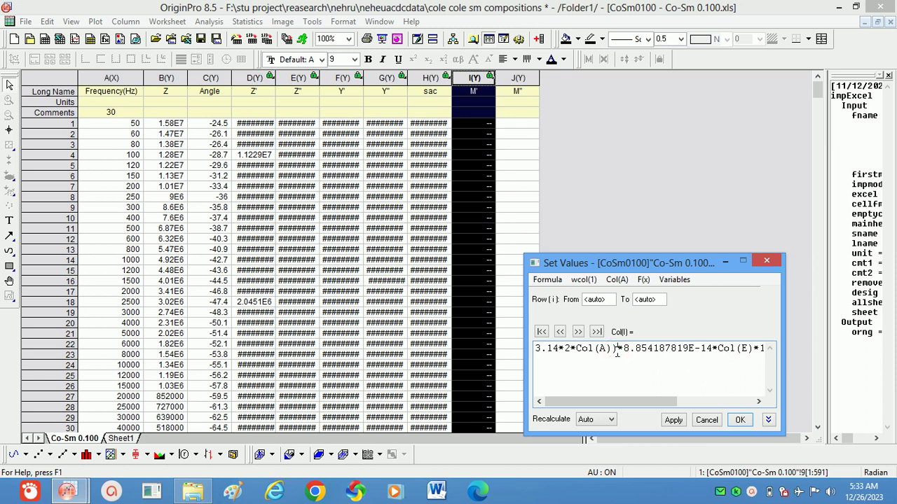
key("BackSpace")
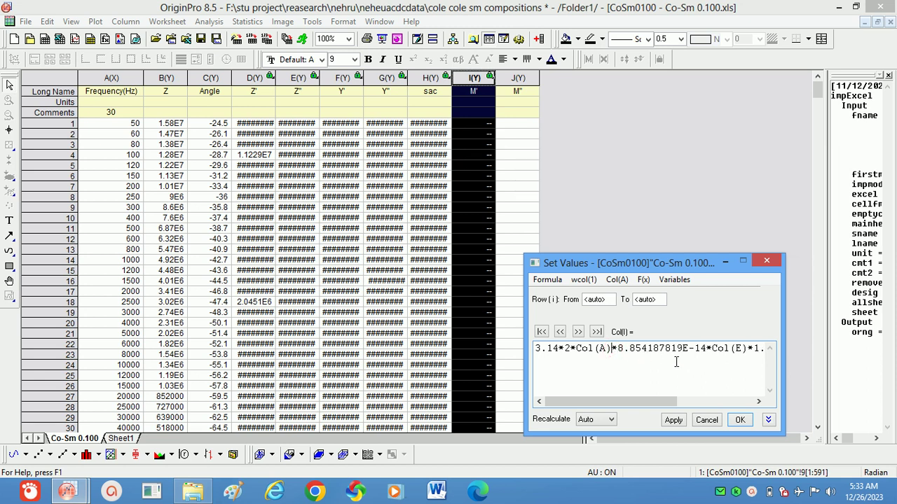
left_click(673, 420)
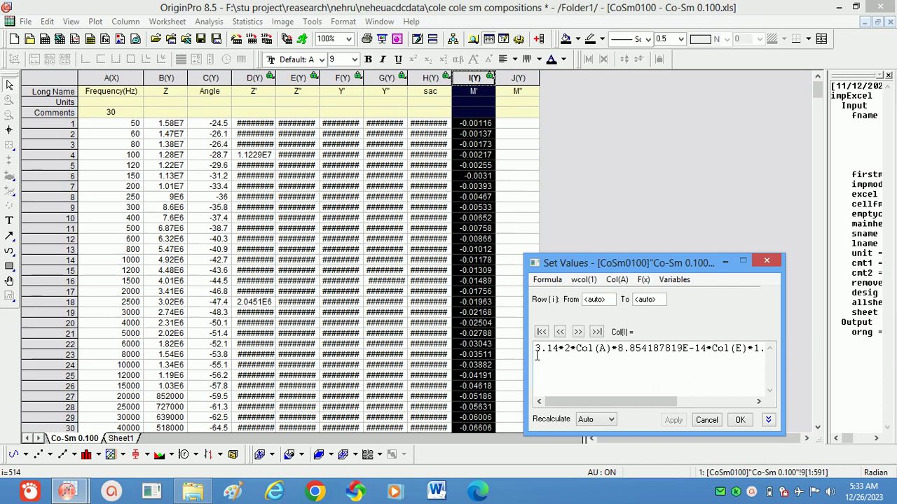
left_click_drag(537, 355, 777, 378)
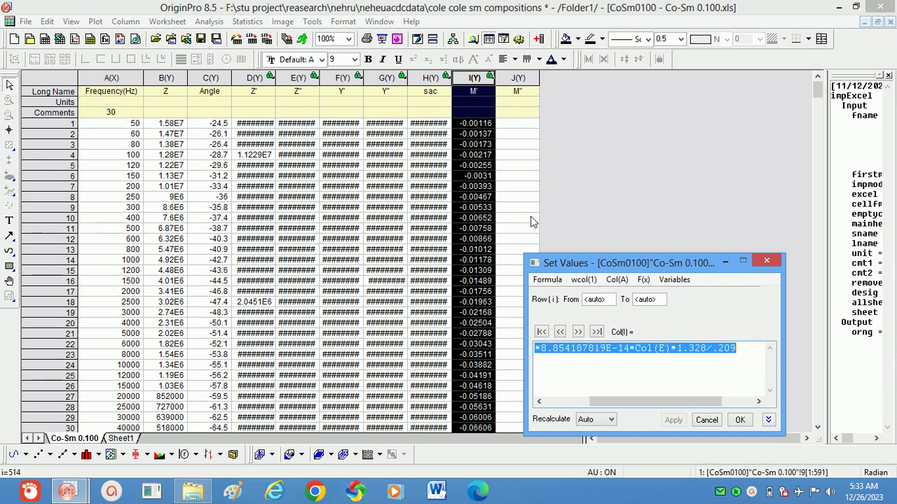
Apply the copied M' formula to M'' with Col(E) replaced by the Z' column
left_click(519, 80)
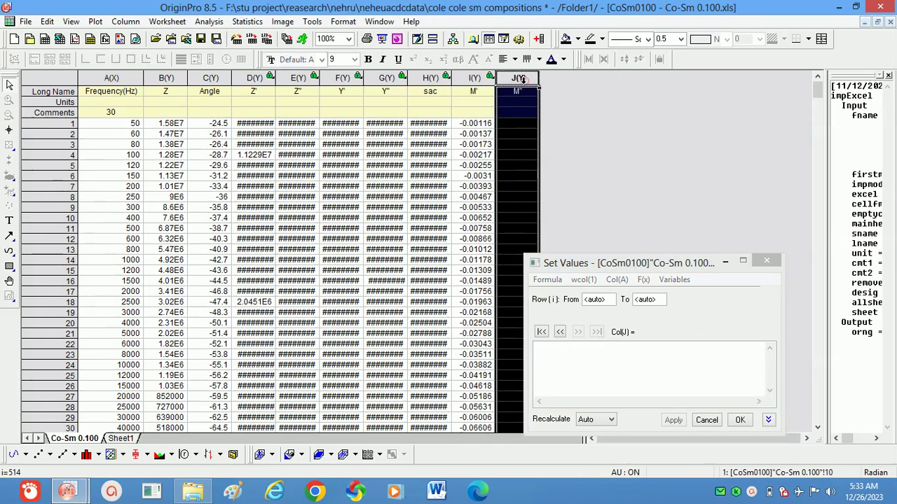
left_click(595, 362)
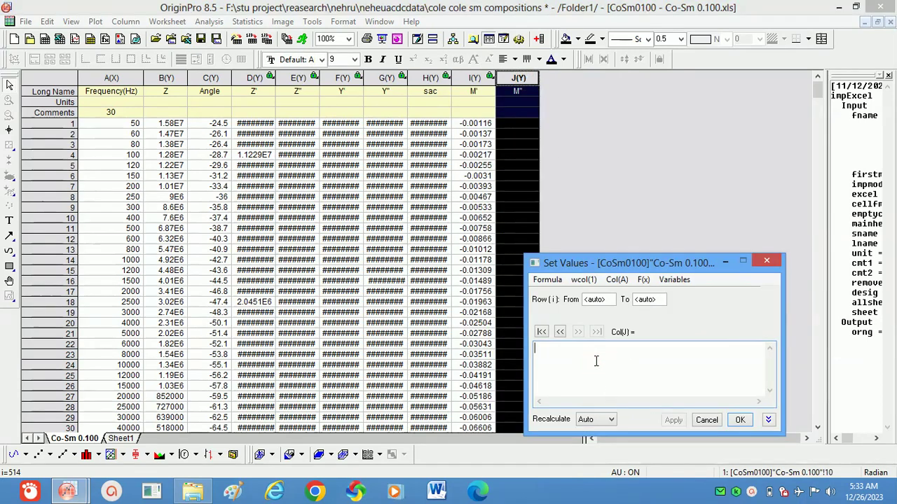
key("ctrl+v")
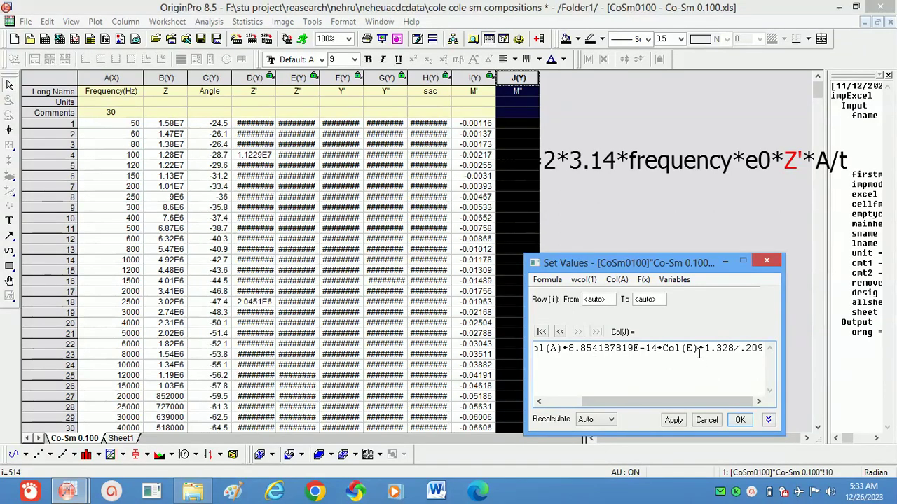
left_click_drag(697, 351, 664, 351)
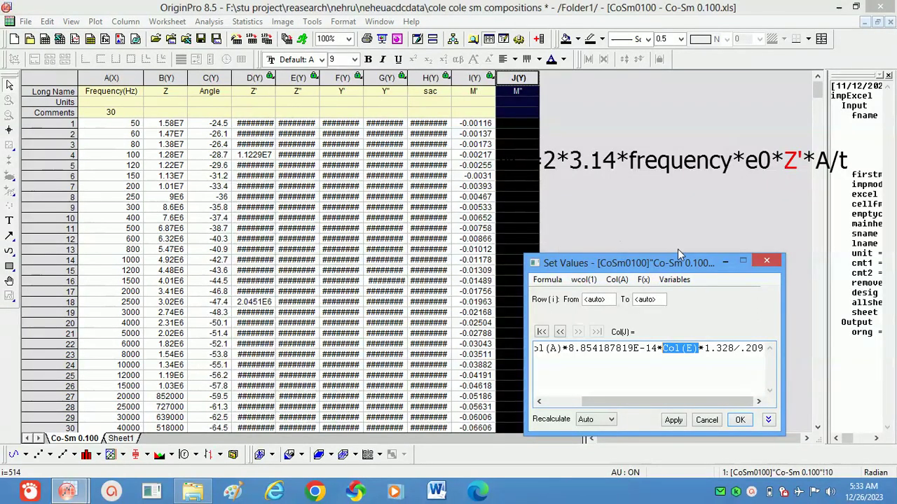
left_click(617, 280)
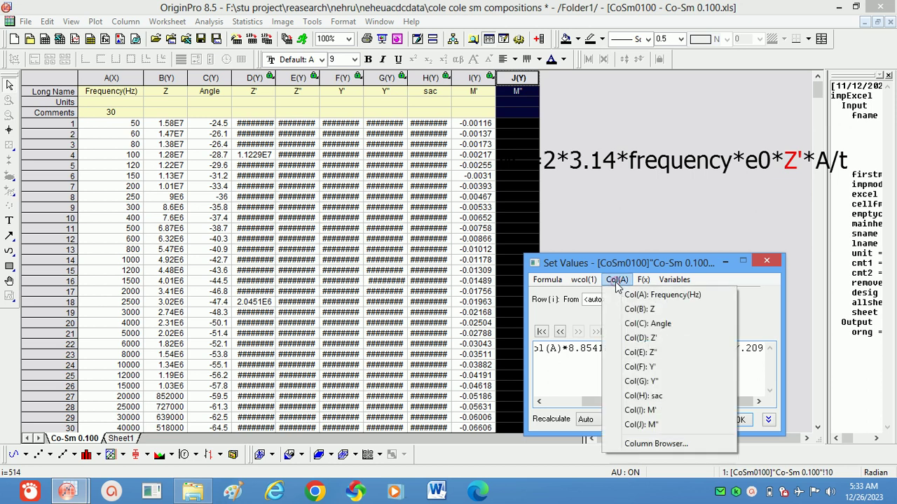
left_click(639, 339)
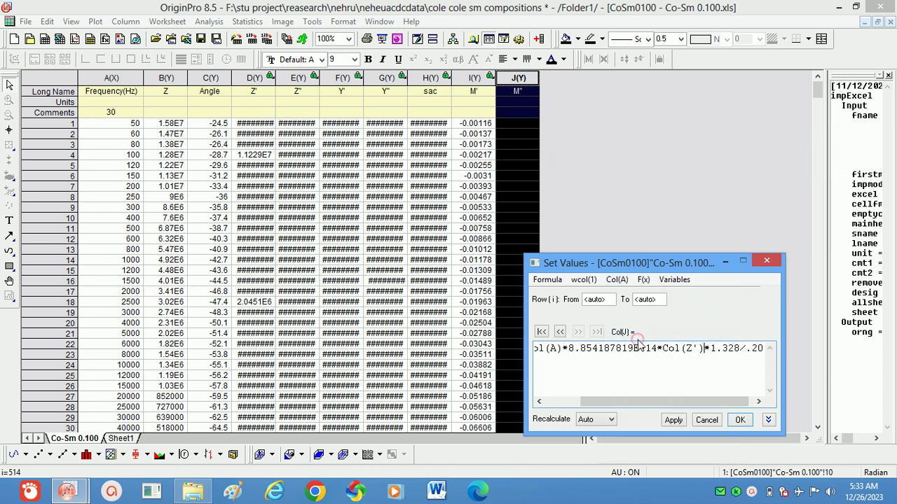
left_click(674, 421)
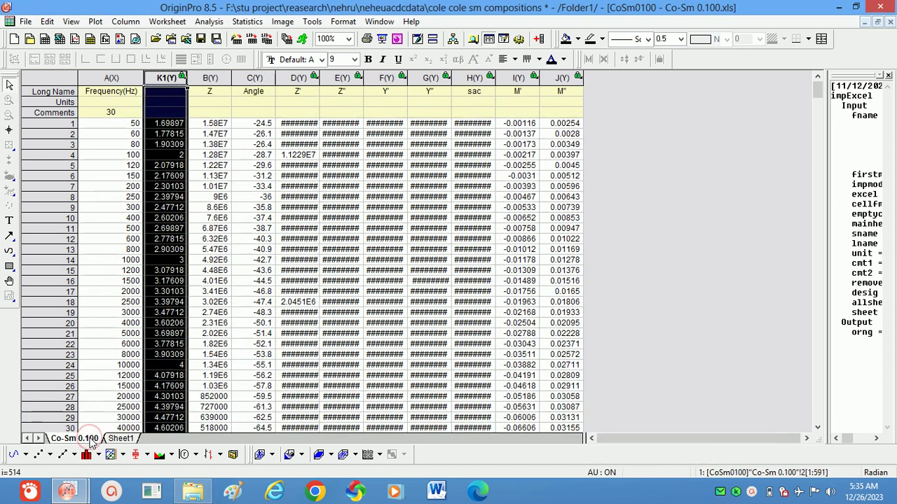
Duplicate the Co-Sm 0.100 sheet without data as Co-Sm 0.101
right_click(90, 439)
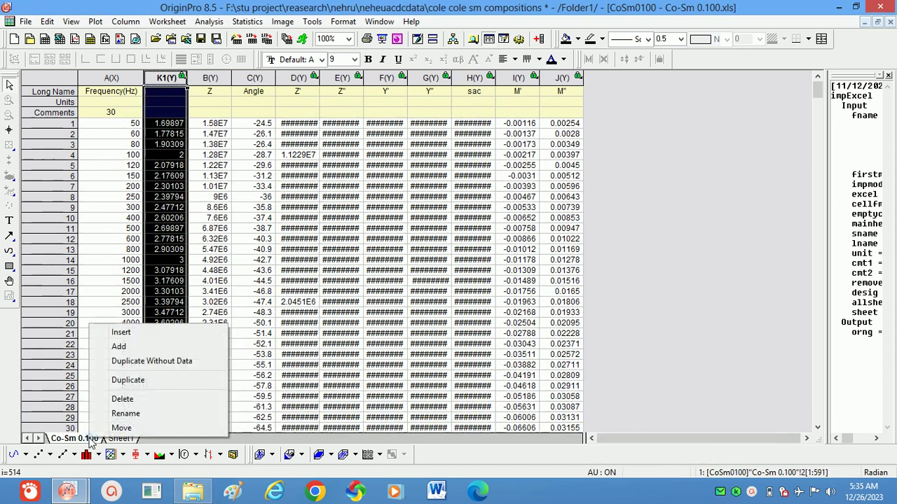
left_click(134, 365)
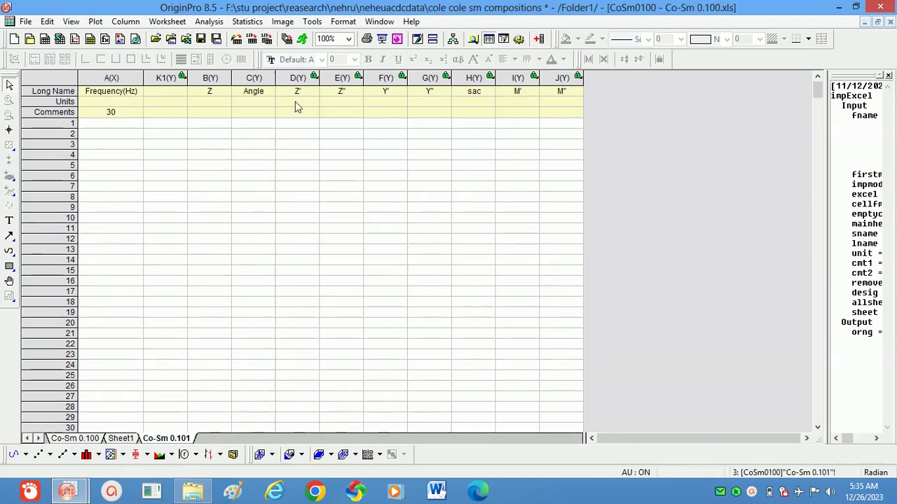
Name column K1 'log (F)' on Co-Sm 0.101, checking it against Co-Sm 0.100
left_click(165, 92)
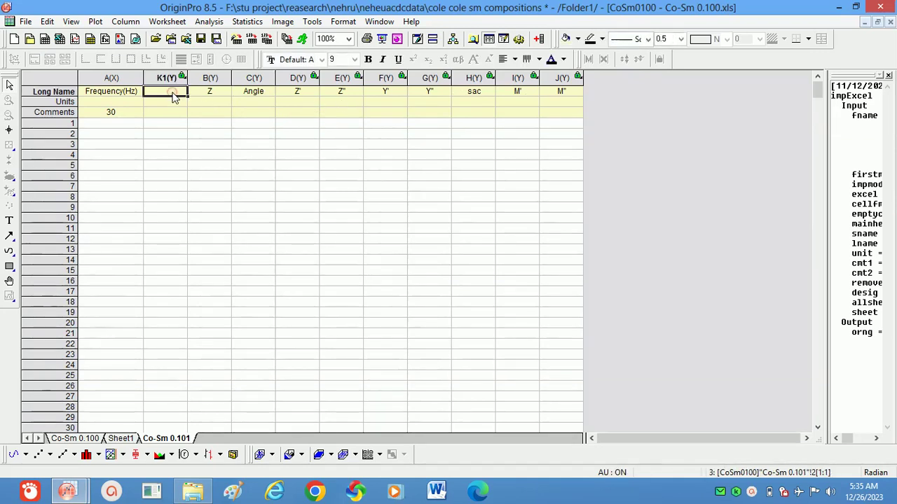
type("lo")
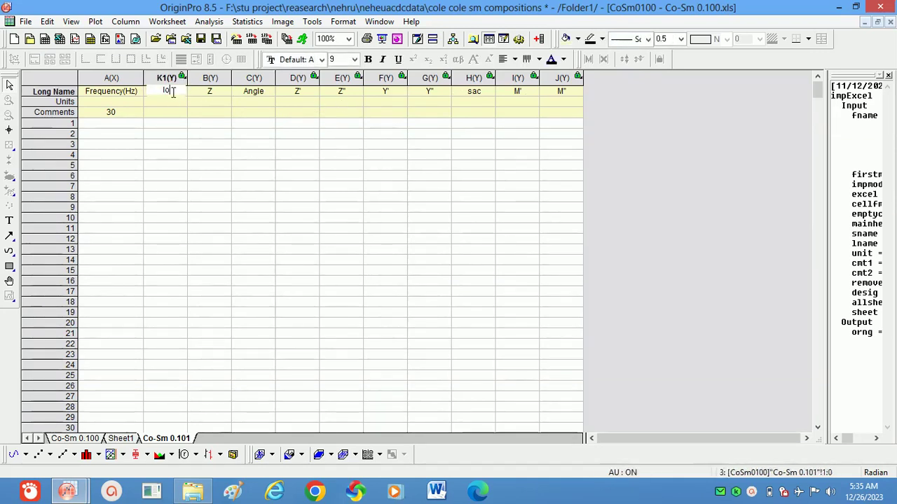
type("g")
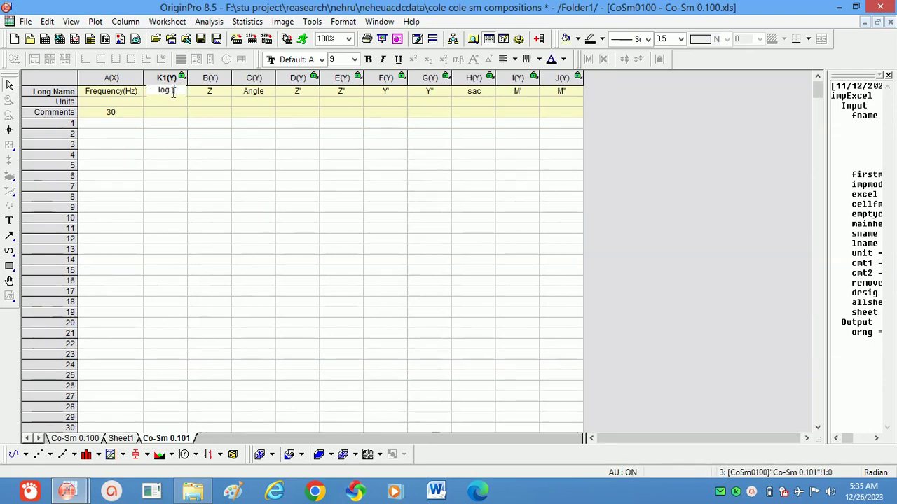
type(" (F")
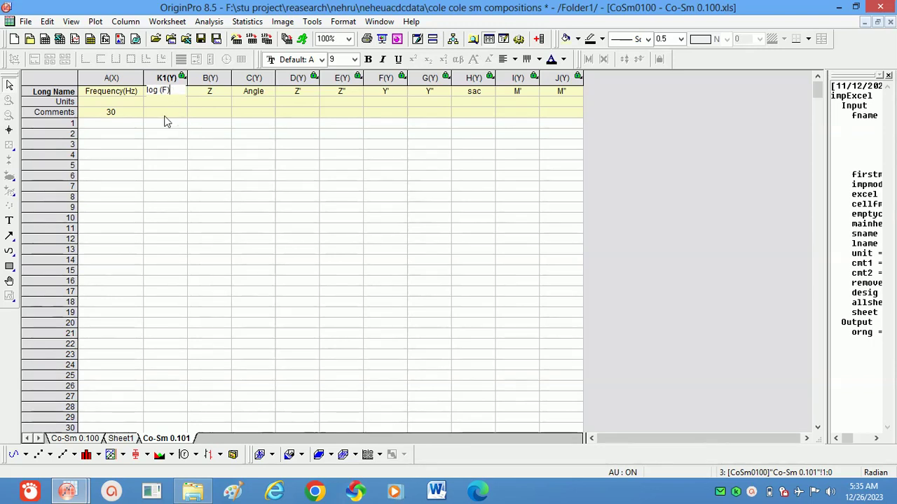
left_click(166, 127)
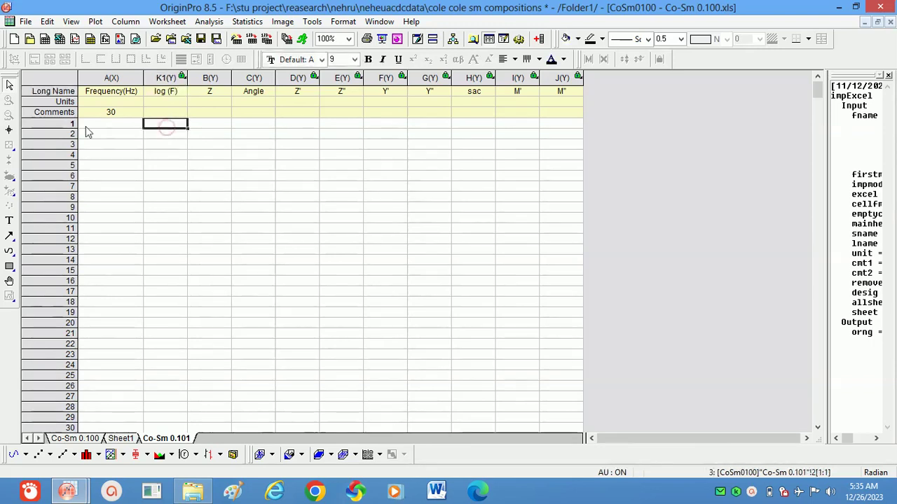
left_click(77, 439)
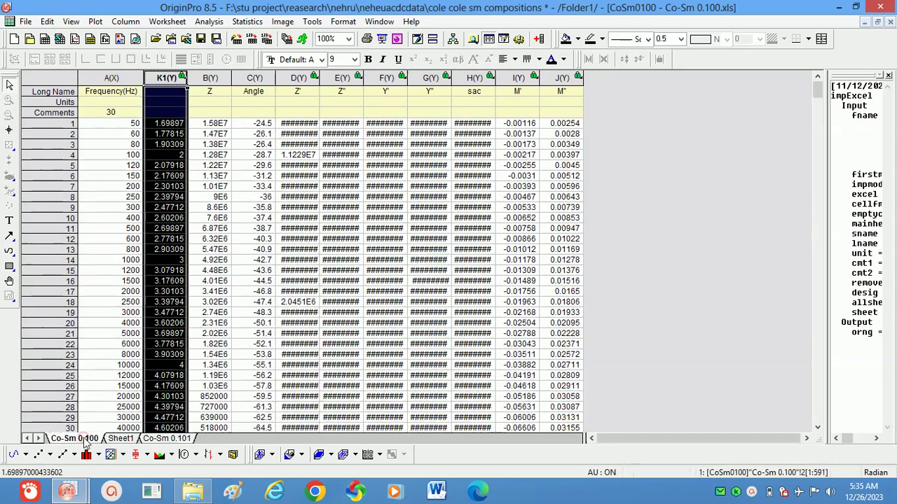
left_click(160, 439)
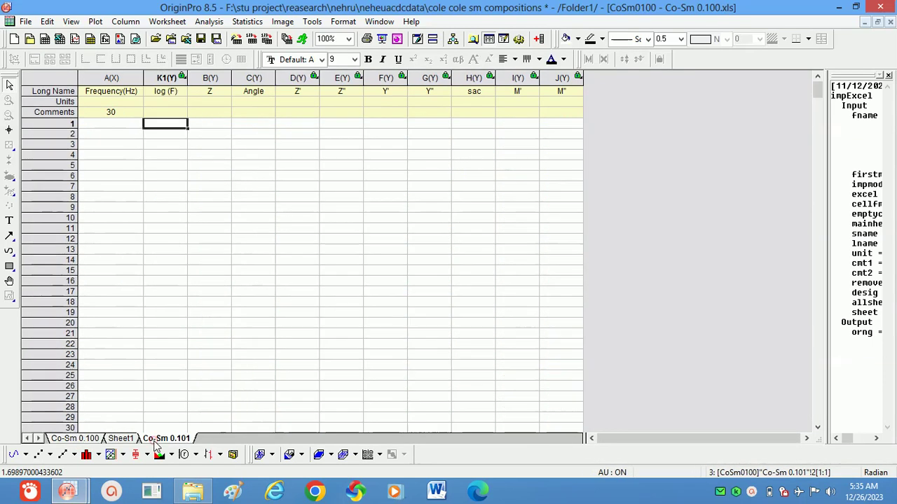
Change the Frequency(Hz) column comment on Co-Sm 0.101 to 50
left_click(112, 113)
type("5")
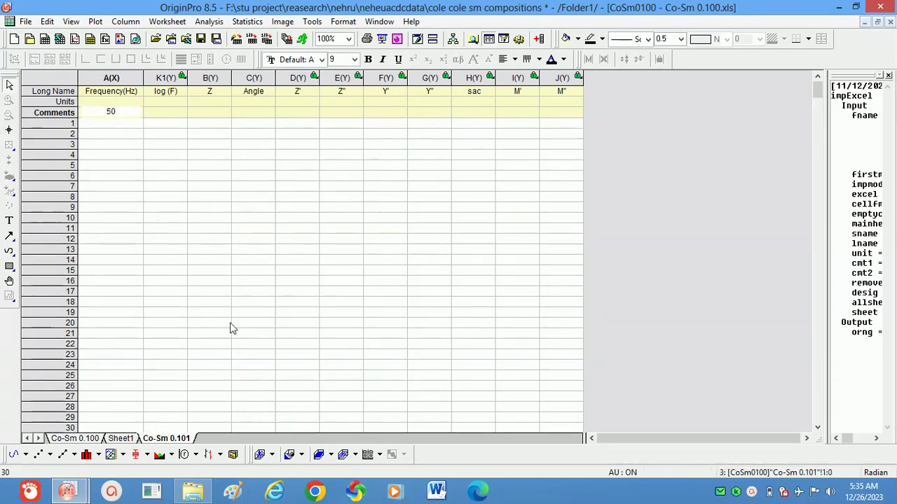
left_click(119, 124)
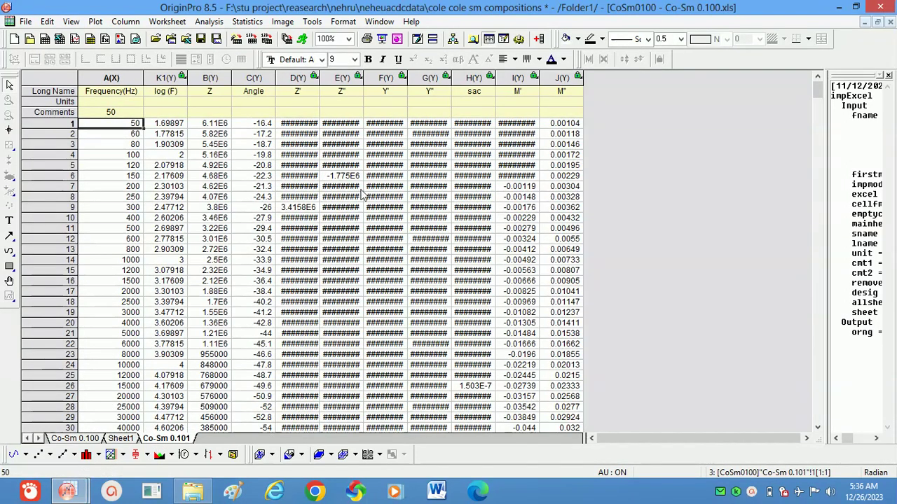
Duplicate the Co-Sm 0.101 sheet without data, creating Co-Sm 0.102
right_click(177, 443)
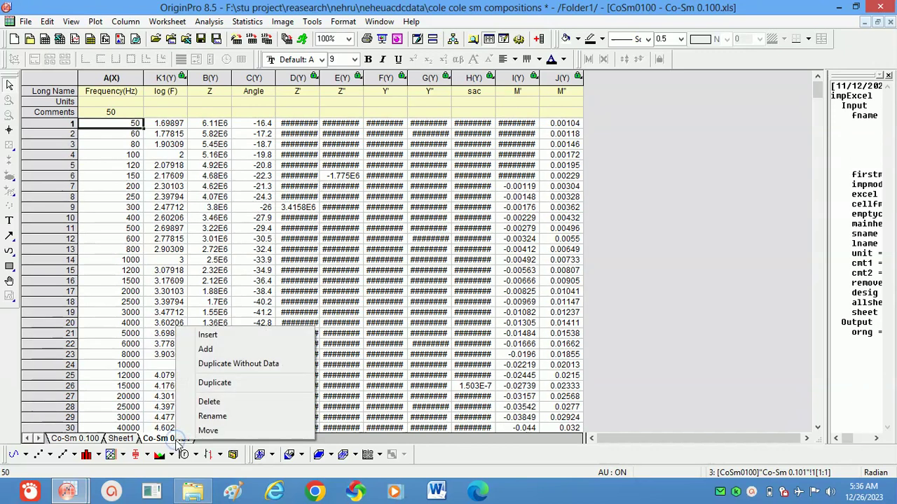
left_click(218, 364)
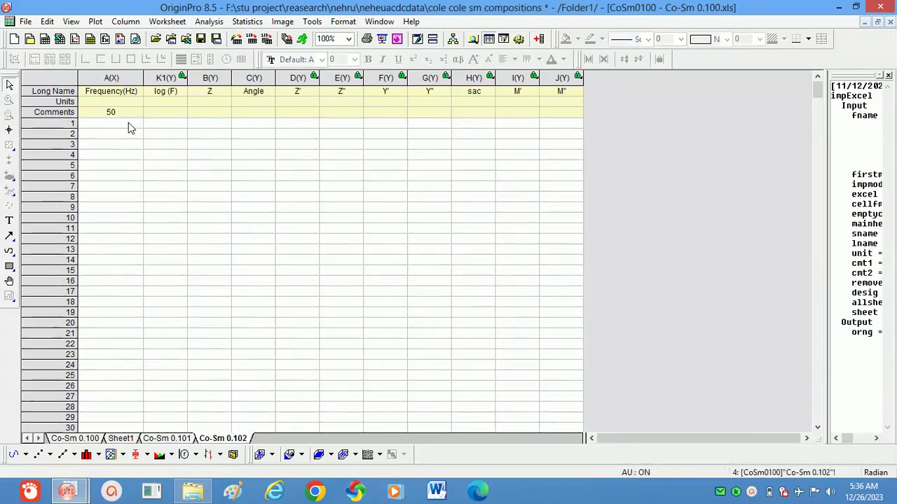
left_click(128, 124)
left_click(175, 439)
Rename sheet Co-Sm 0.101 to 50 and Co-Sm 0.102 to 100
right_click(176, 440)
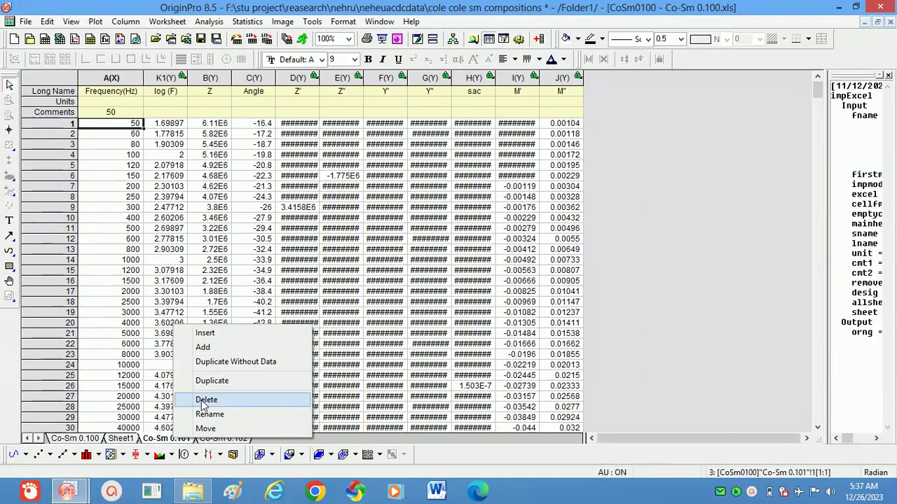
left_click(211, 416)
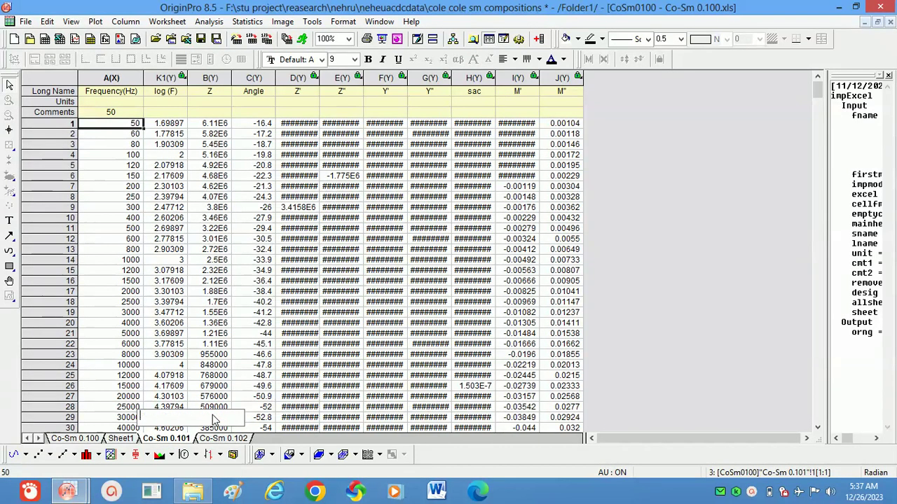
type("50")
key("Return")
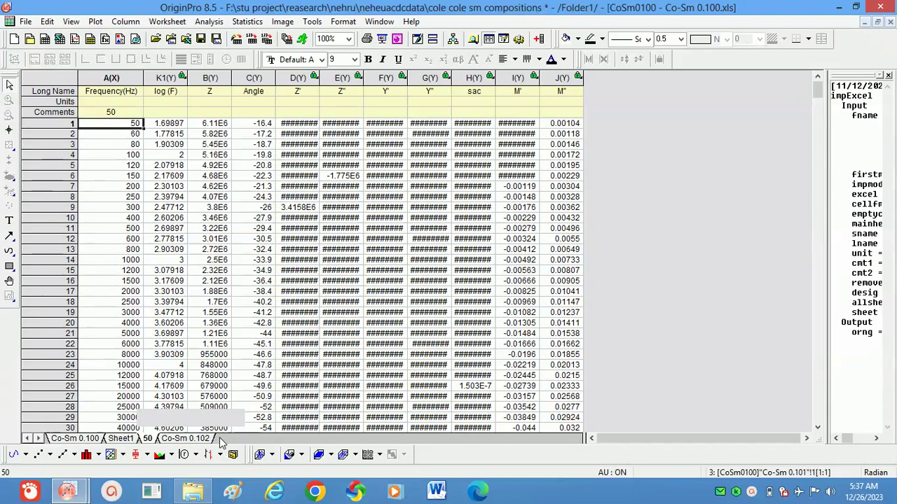
left_click_drag(203, 440, 184, 443)
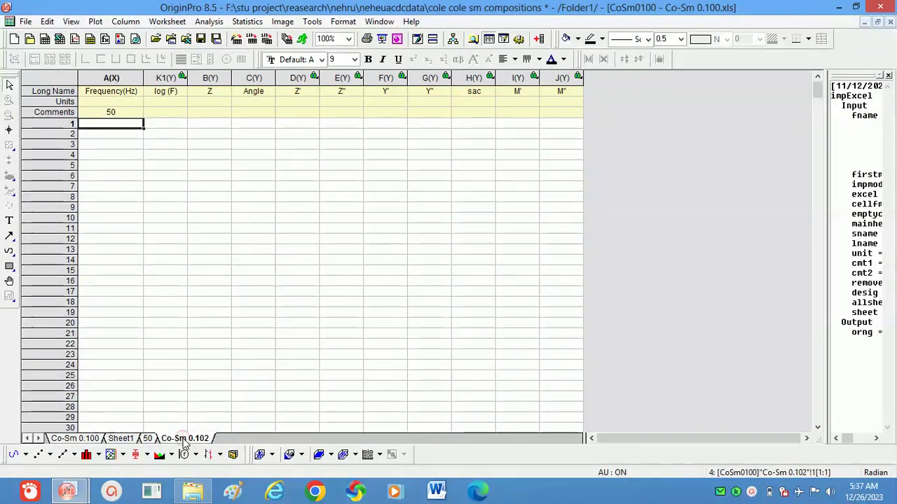
right_click(184, 443)
left_click(216, 411)
key("ctrl+a")
key("BackSpace")
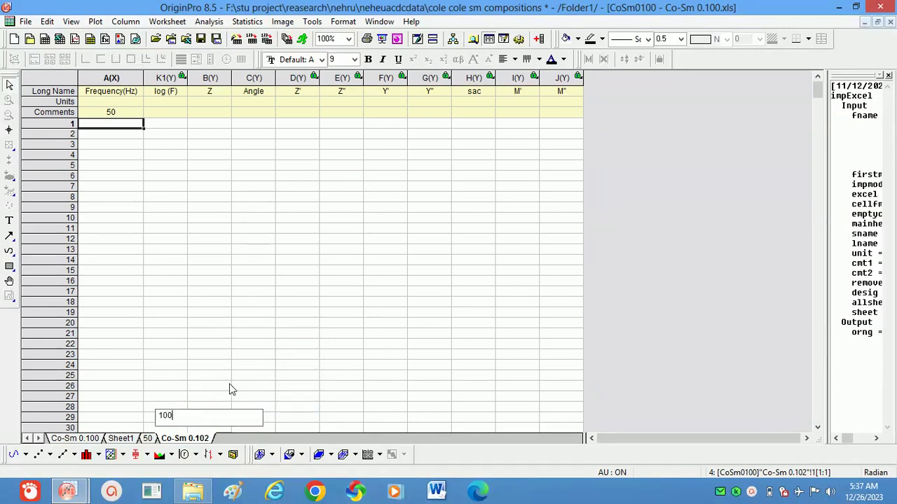
key("Return")
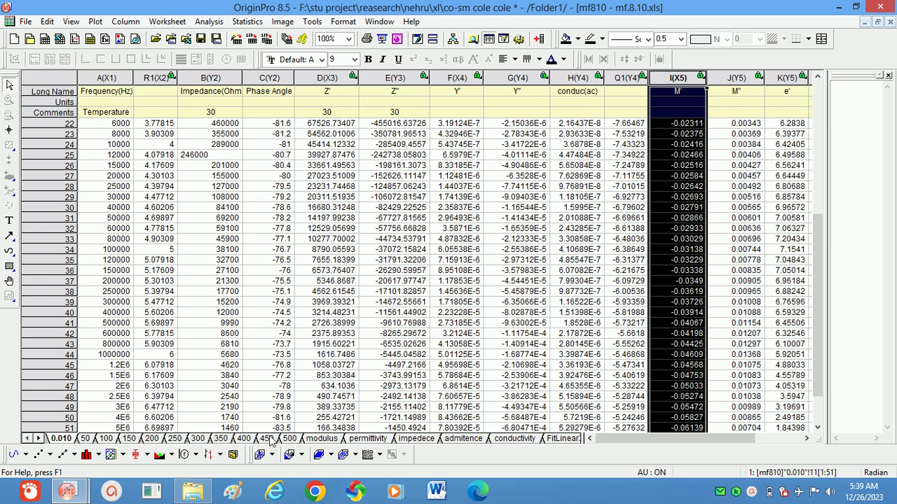
Show the mf810 modulus sheet scrolled back to column A
left_click(322, 439)
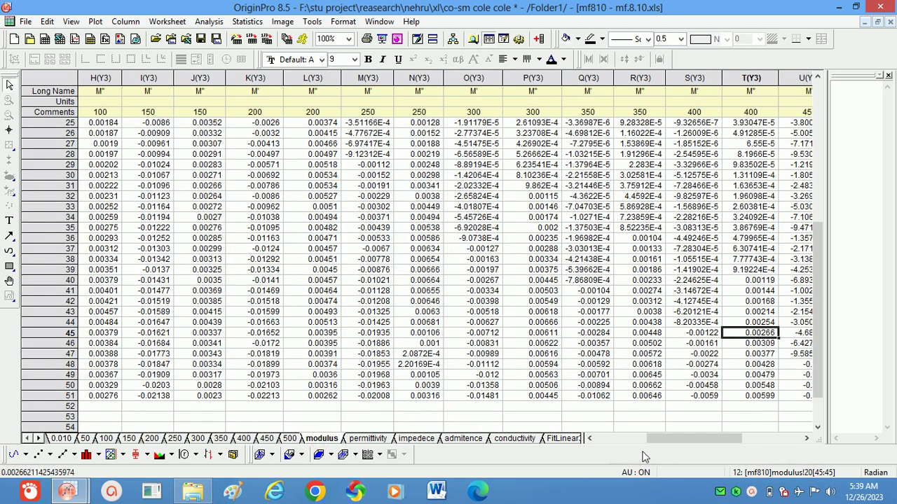
left_click_drag(651, 440, 596, 440)
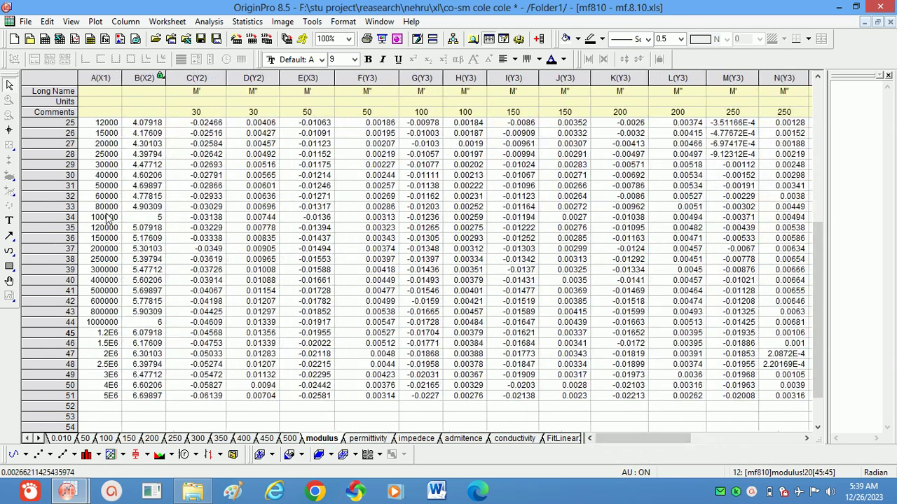
left_click(104, 93)
Enter long names 'freq' for column A and 'log(F)' for column B
type("fre")
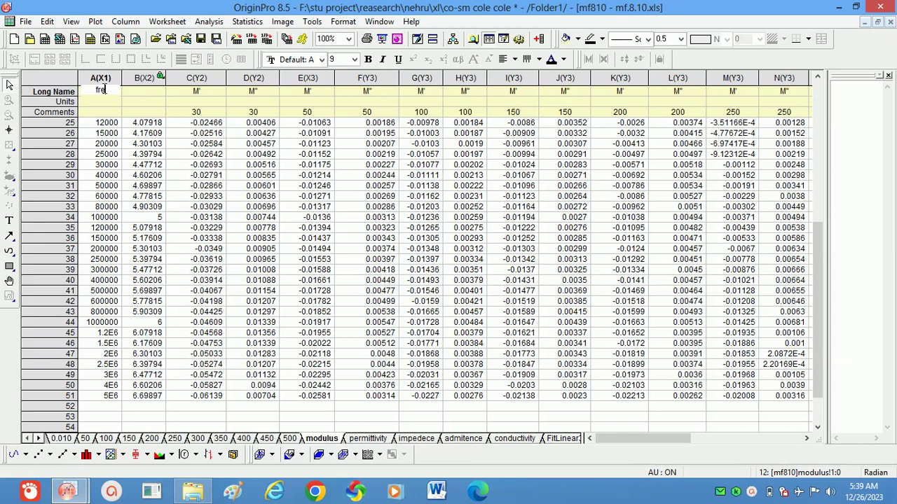
type("q")
left_click(138, 92)
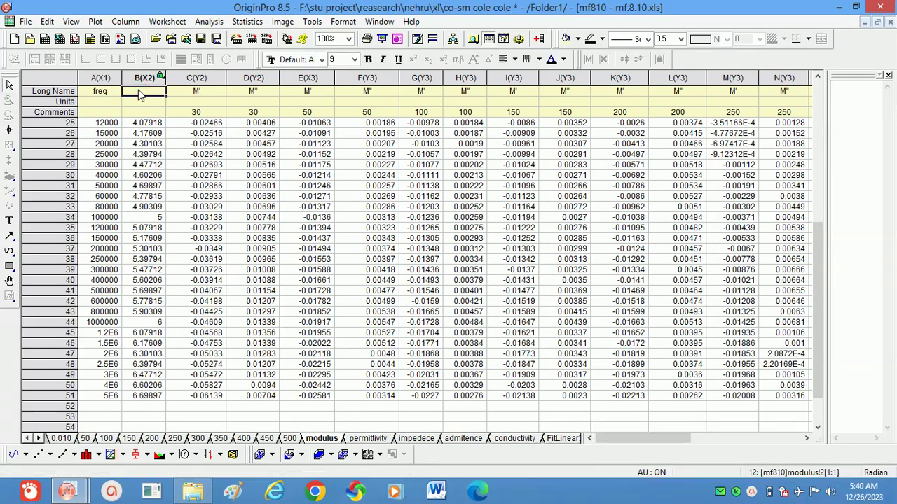
left_click(139, 91)
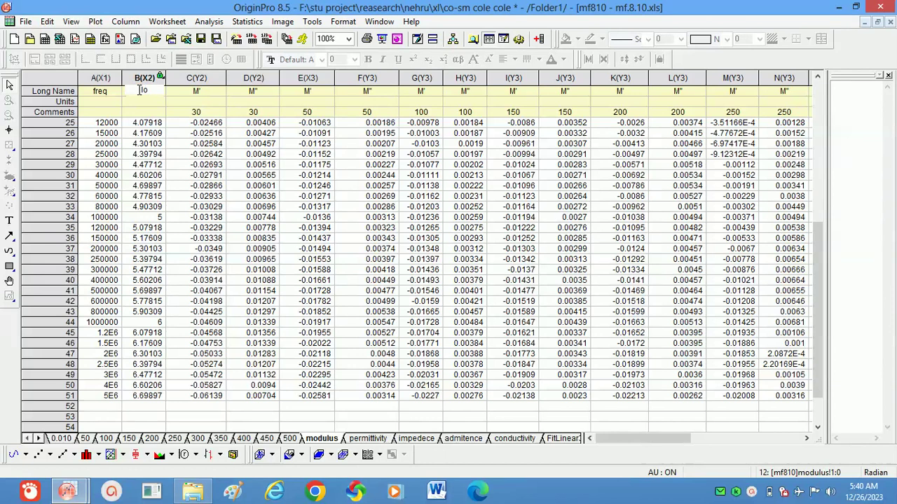
type("log(F)")
left_click(160, 133)
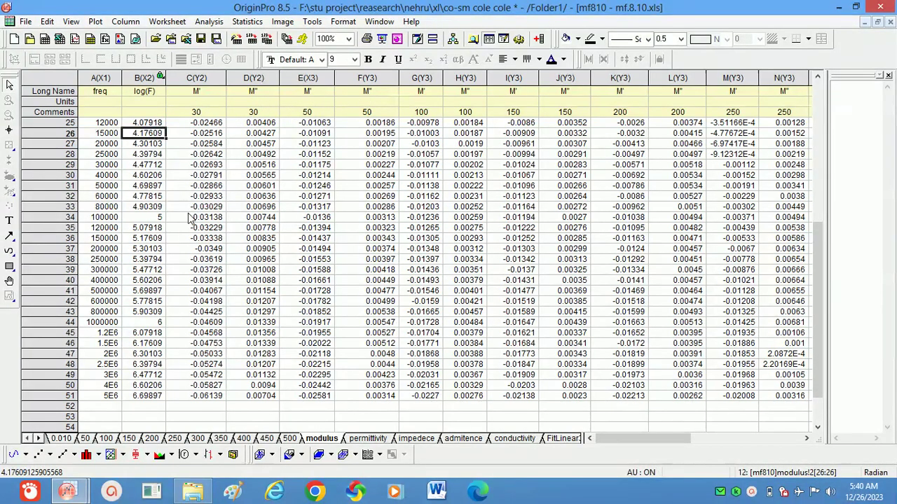
left_click(61, 439)
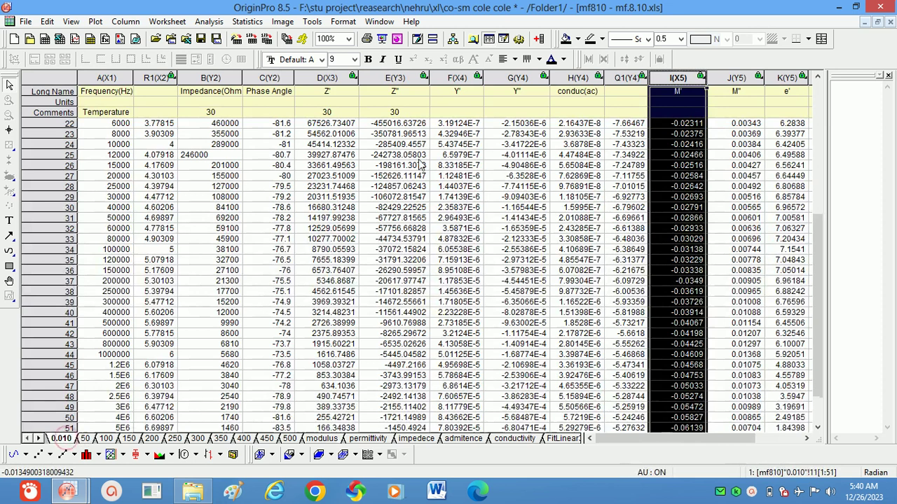
On the modulus sheet, select log(F) plus the M'' columns for 30, 50, 100, 150, 200 and 250
left_click_drag(671, 77, 736, 77)
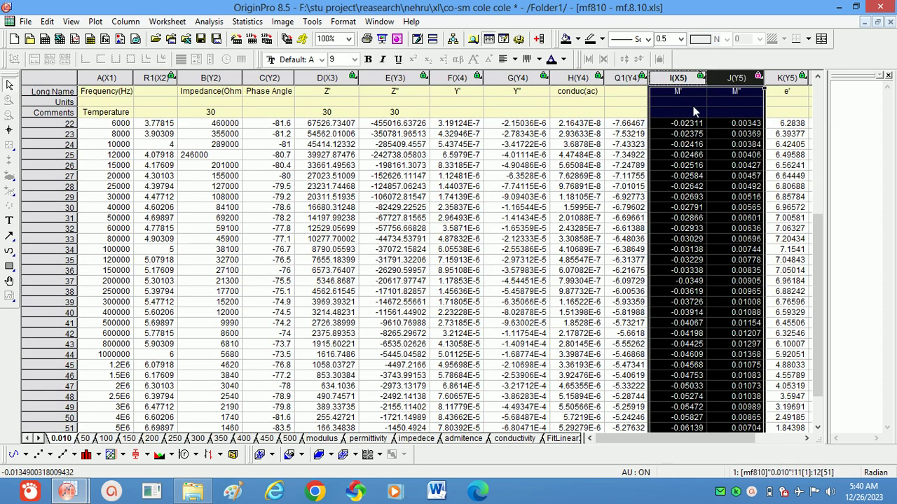
left_click(322, 439)
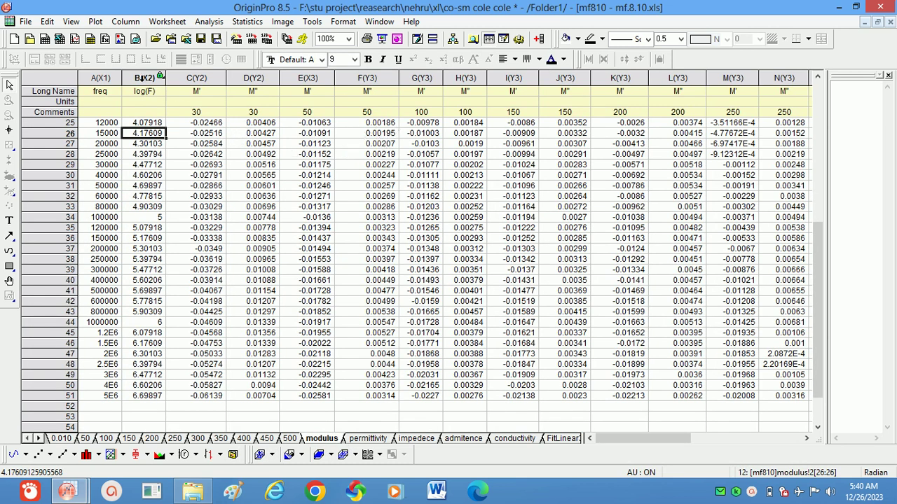
left_click(140, 78)
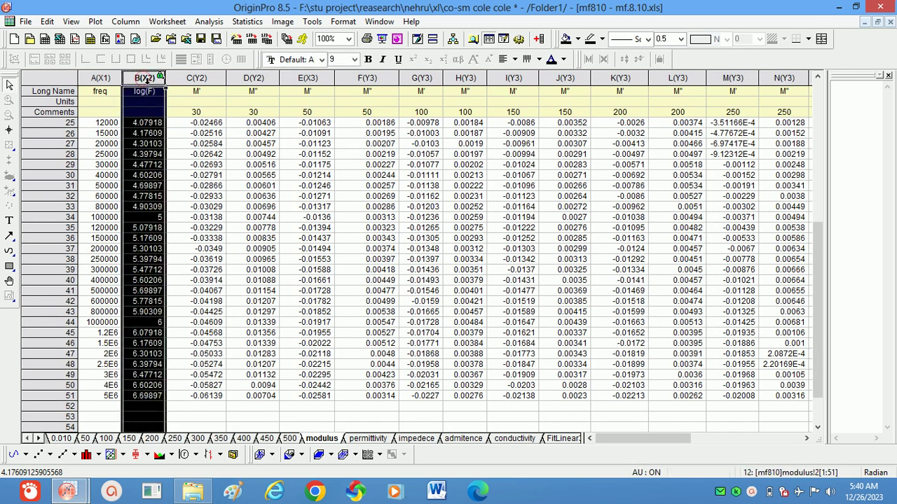
left_click(253, 78, "ctrl")
left_click(367, 78, "ctrl")
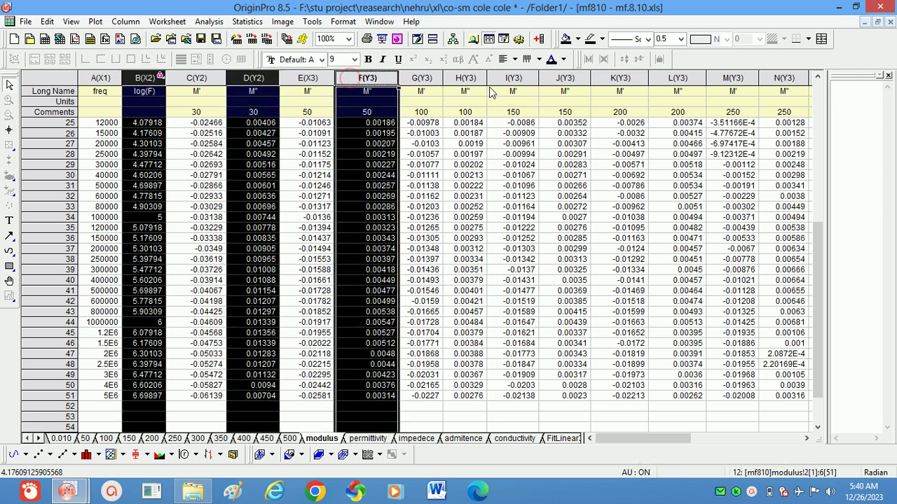
left_click(466, 78, "ctrl")
left_click(555, 79, "ctrl")
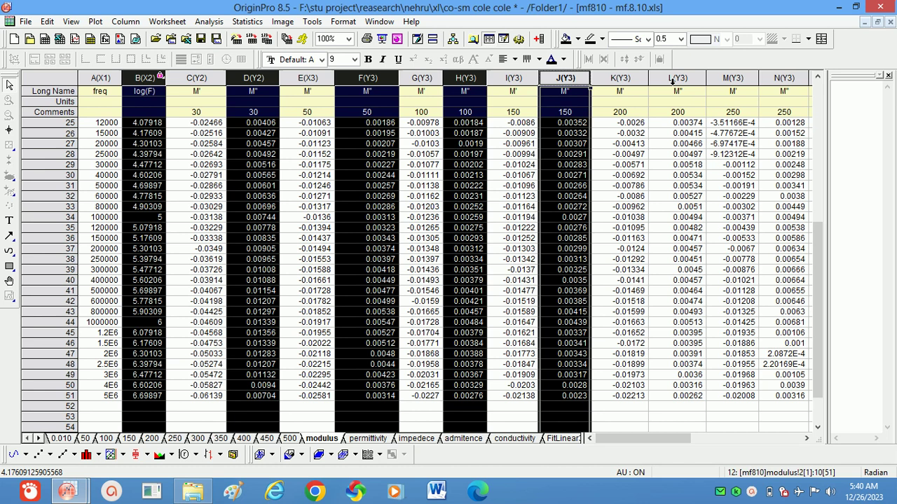
left_click(677, 78, "ctrl")
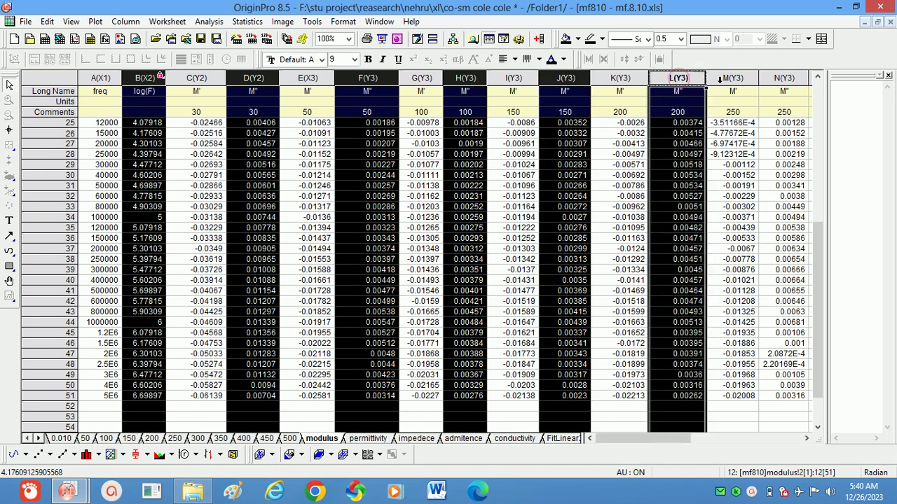
left_click(777, 79, "ctrl")
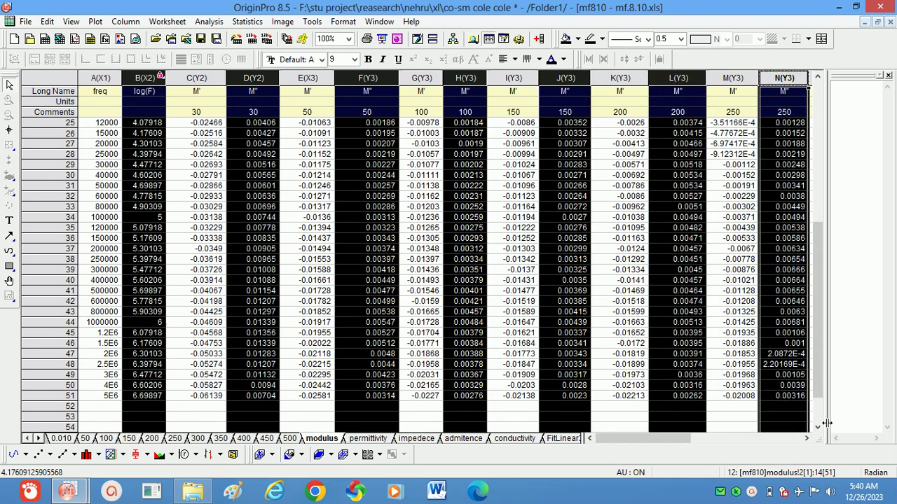
Add the M'' columns for 300, 350, 400, 450 and 500, then plot as line+symbol
left_click(806, 438)
left_click(806, 438)
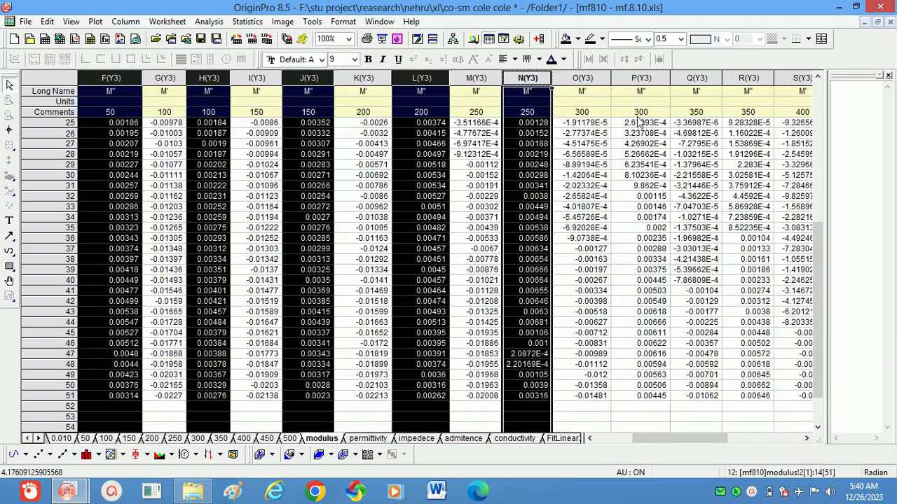
left_click(641, 78, "ctrl")
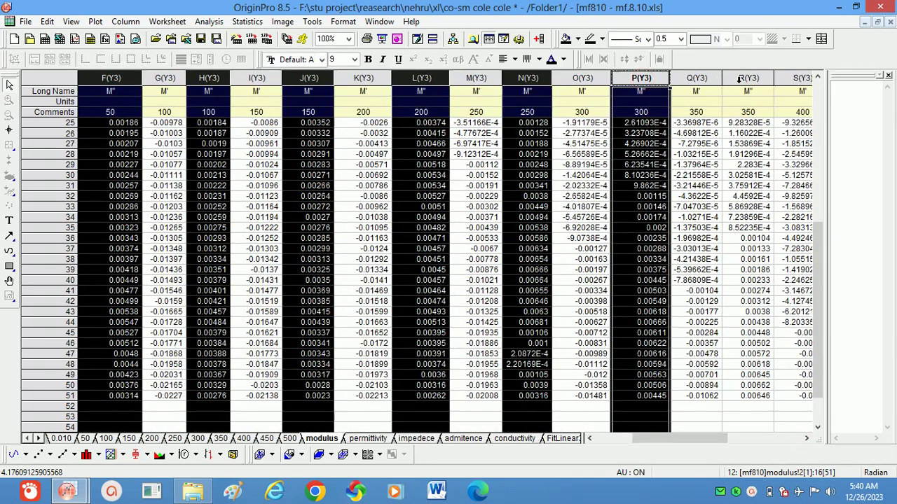
left_click_drag(748, 77, 847, 287)
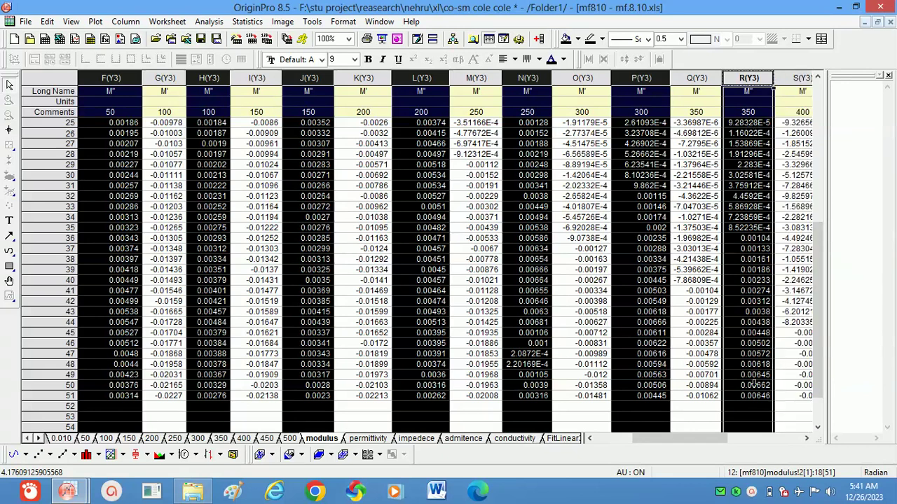
left_click_drag(794, 461, 756, 429)
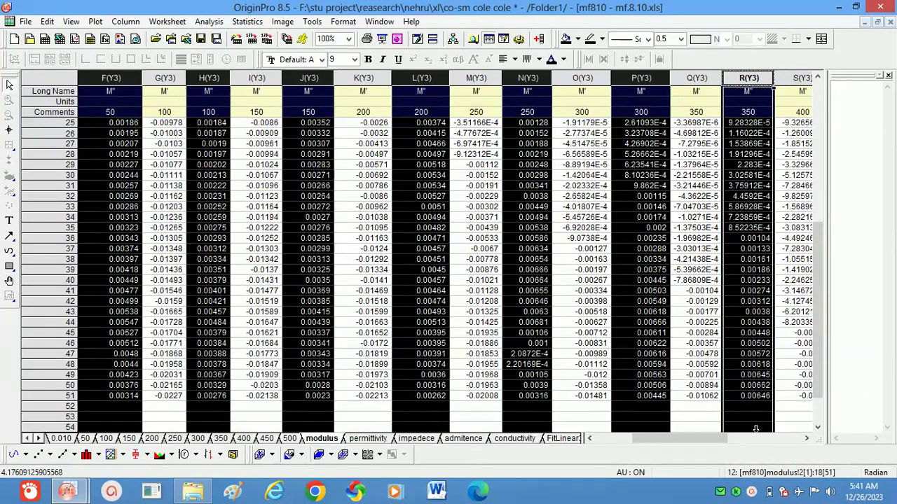
left_click(807, 439)
left_click(807, 439)
left_click(807, 439)
left_click(808, 440)
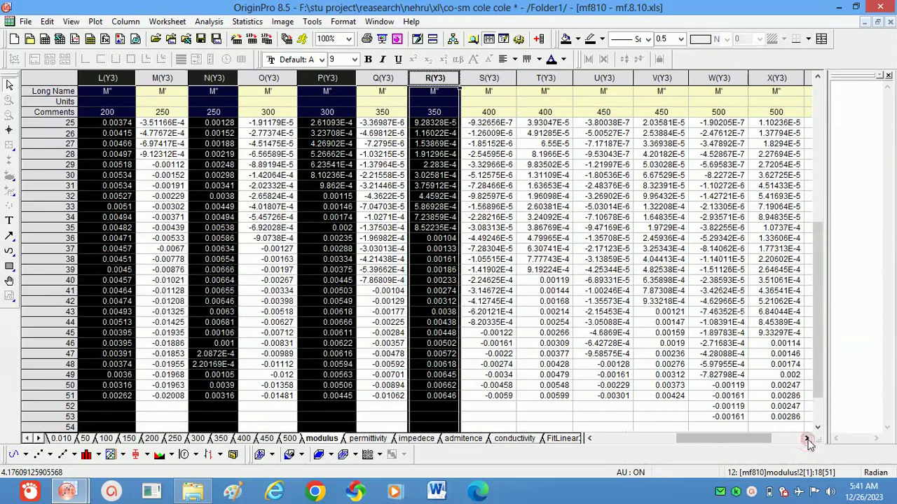
left_click(554, 78, "ctrl")
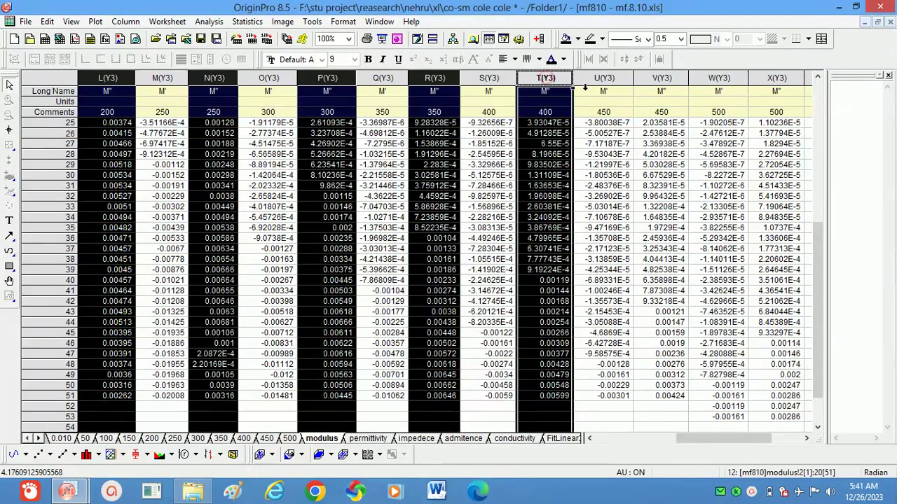
left_click(660, 78, "ctrl")
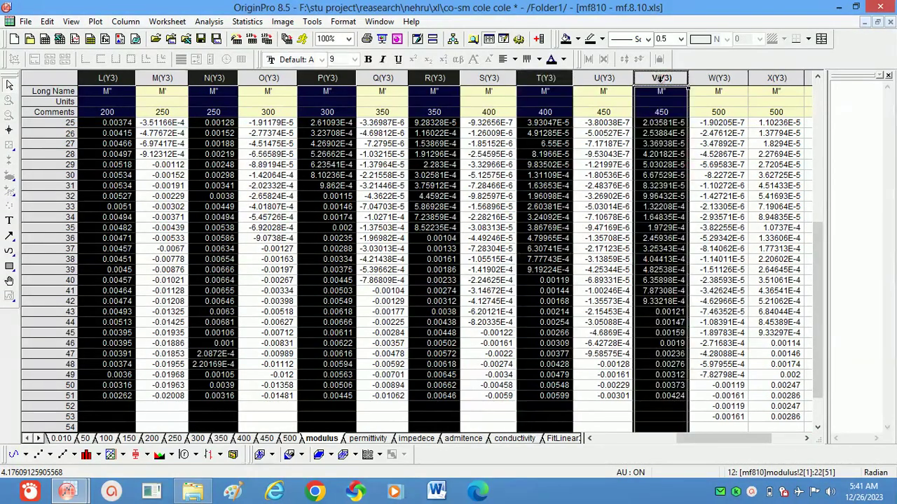
left_click(778, 79, "ctrl")
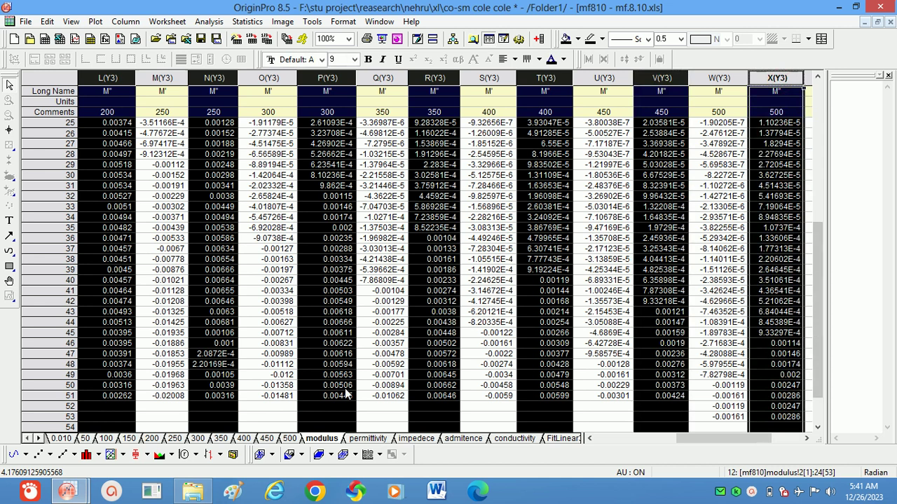
left_click(64, 456)
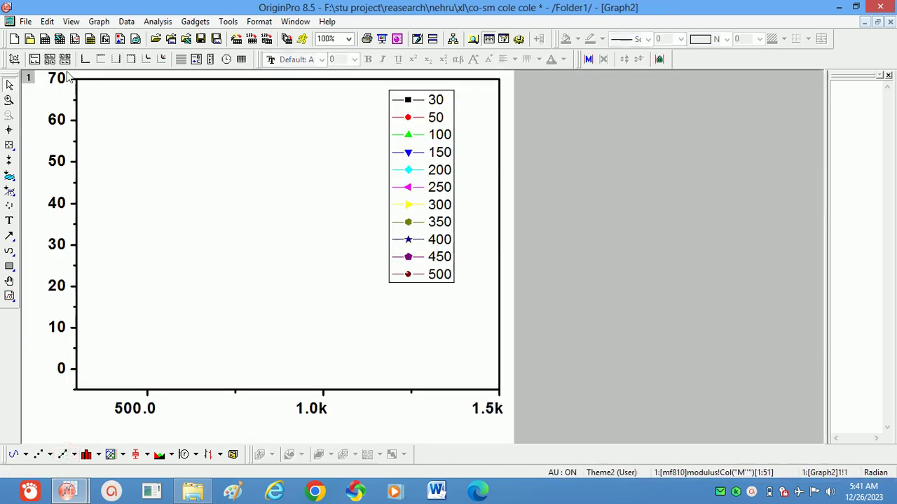
Rescale the axes to fit all curves and move the legend to the top-left corner
left_click(14, 59)
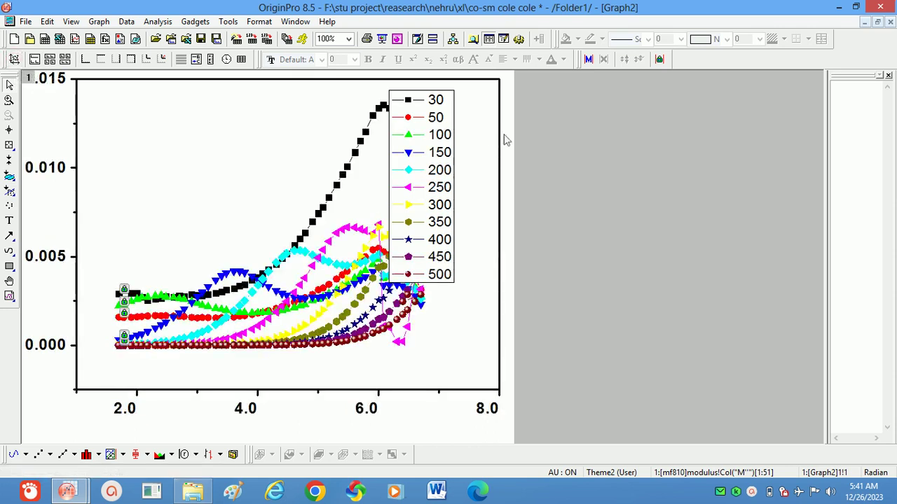
left_click_drag(445, 109, 131, 106)
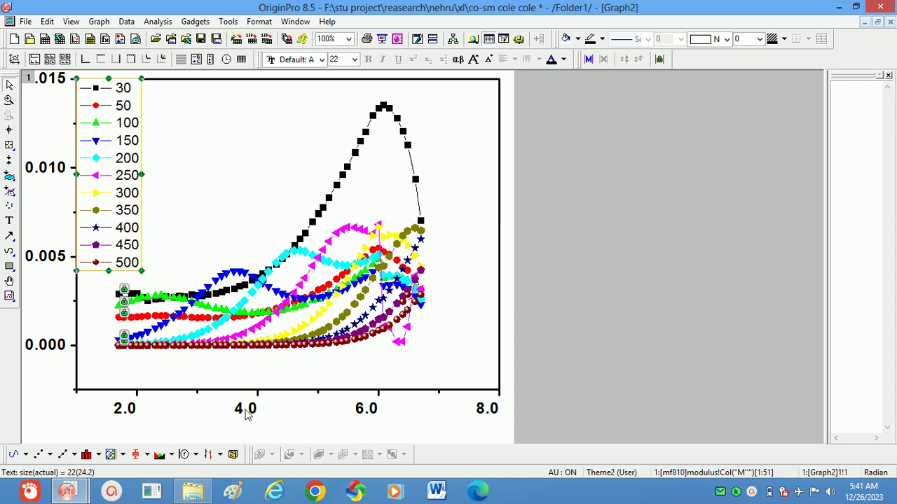
Add the x-axis title Log(f), with a lowercase f, below the 2.0–8.0 scale
left_click(260, 22)
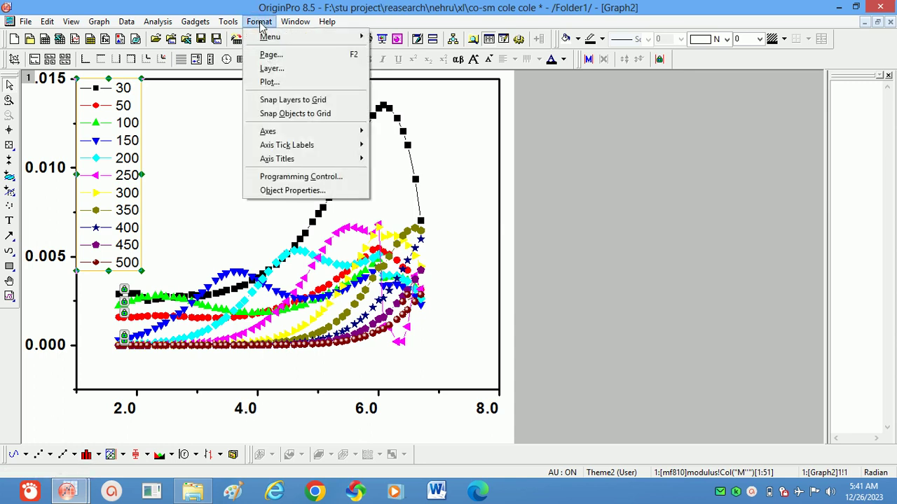
mouse_move(283, 159)
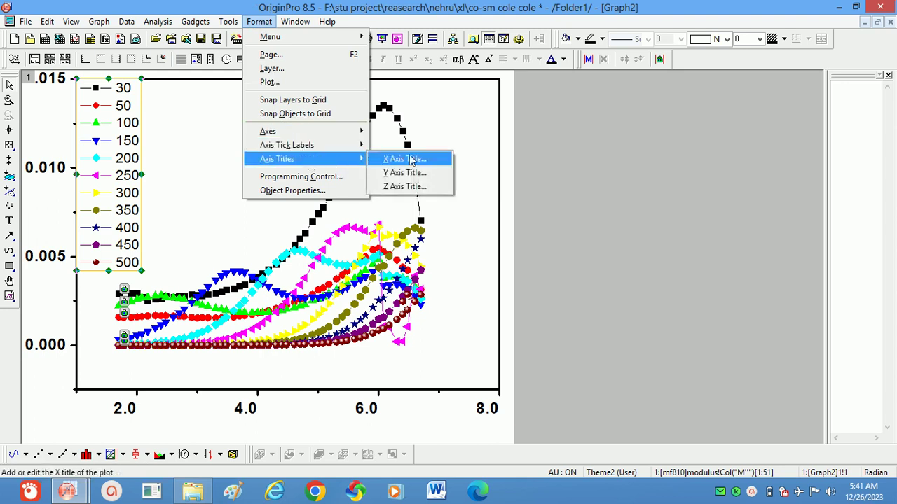
left_click(411, 159)
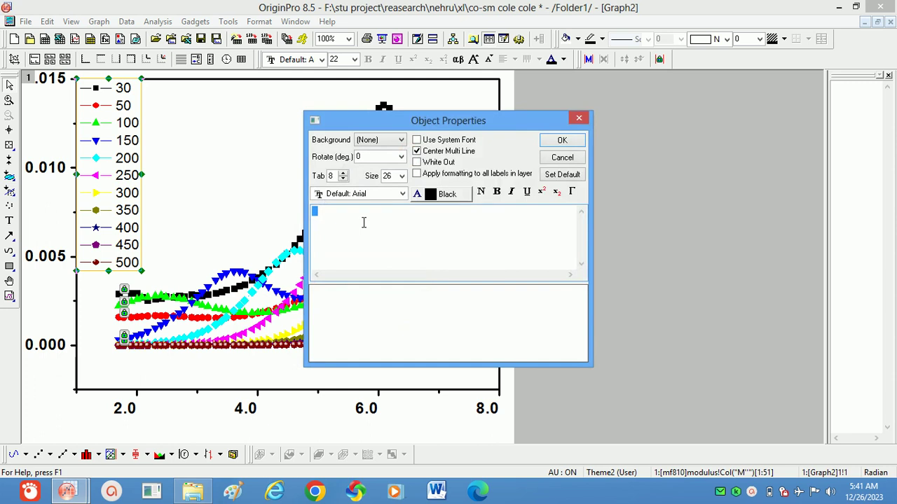
type("Lo")
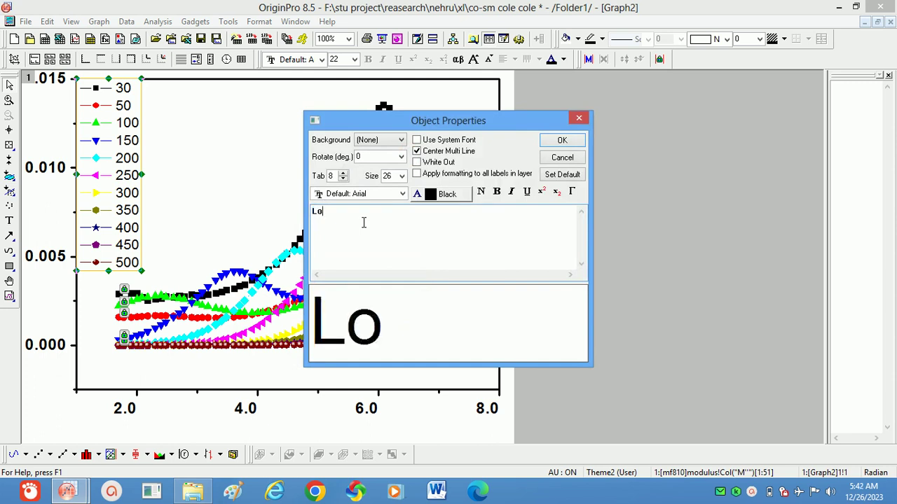
type("g(")
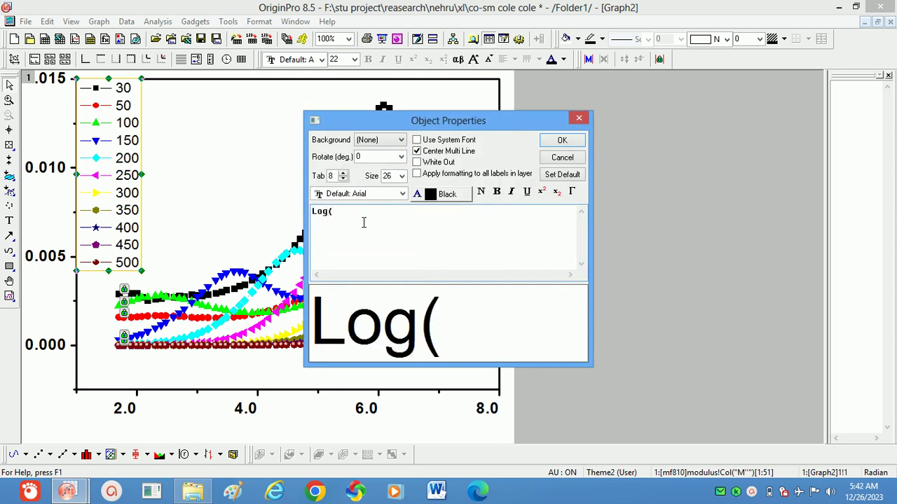
type("F")
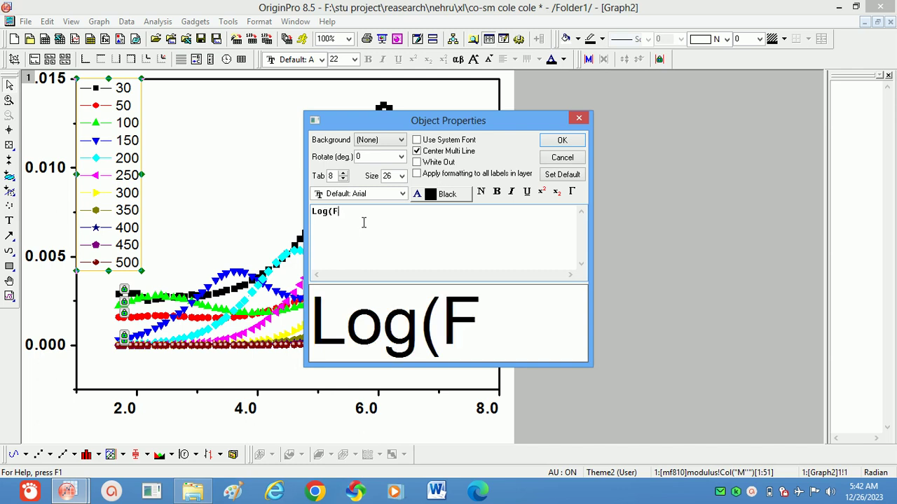
type(")")
key("BackSpace")
key("BackSpace")
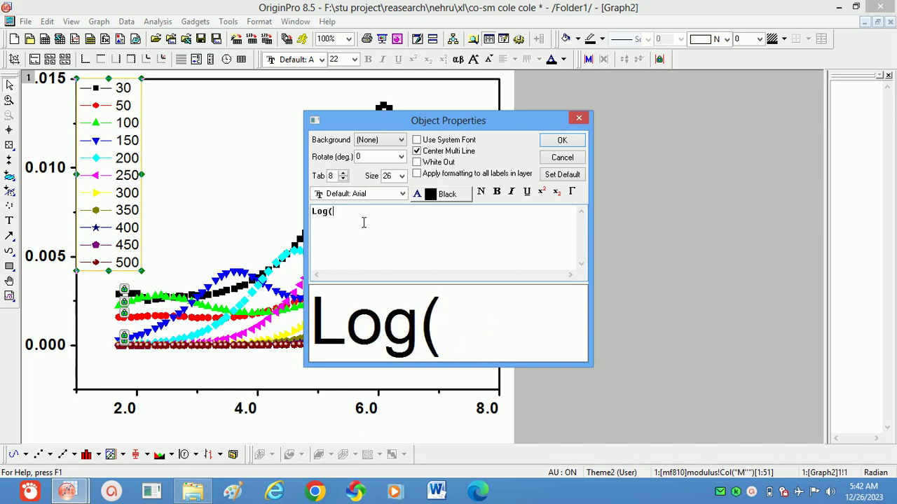
type("f")
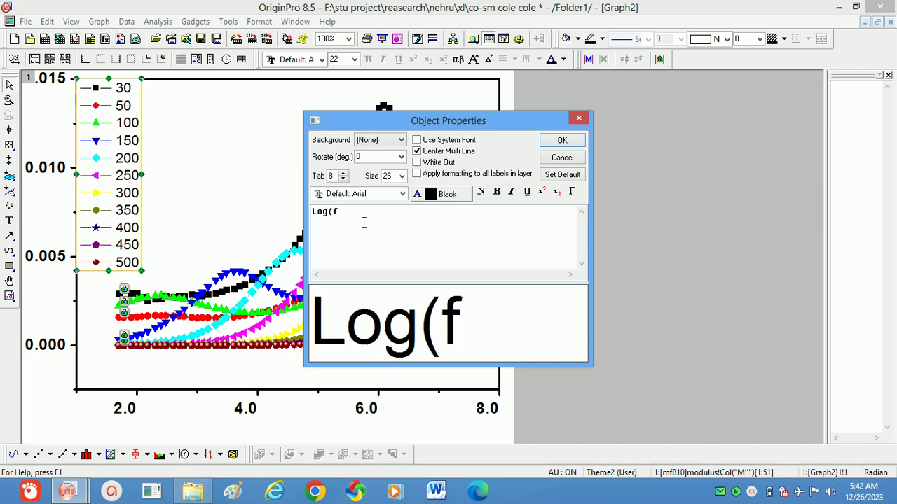
type(")")
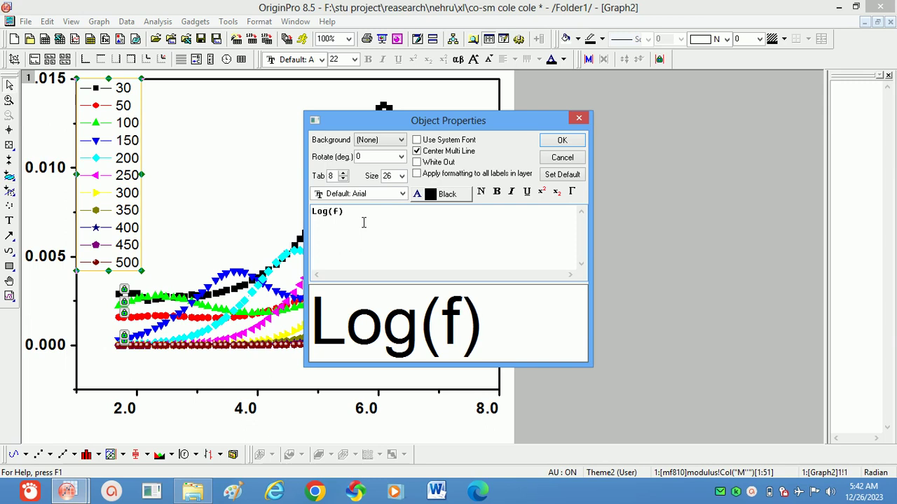
left_click(564, 143)
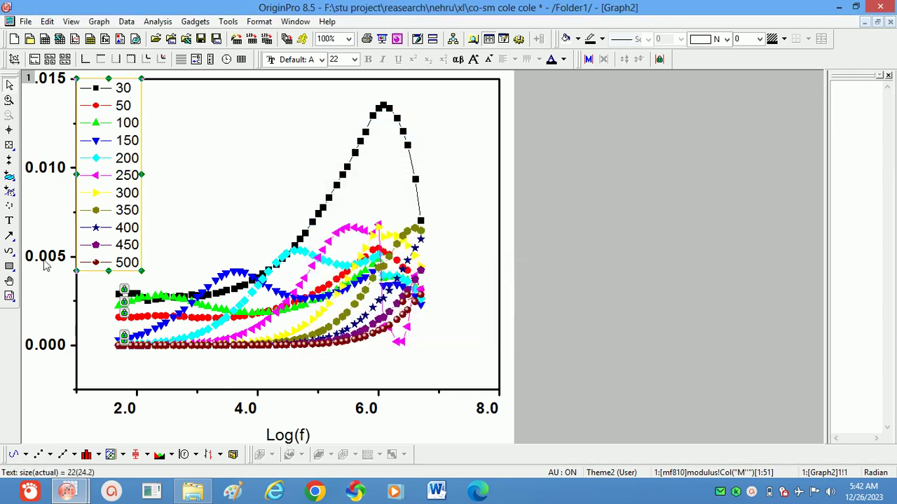
left_click(54, 344)
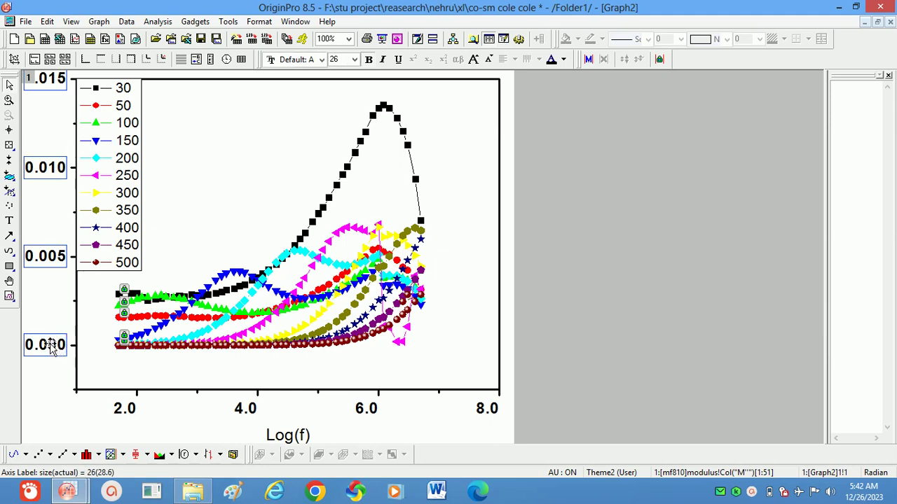
Format the Y tick labels as Engineering:1k with 0 decimal places, showing 0, 5m, 10m, 15m
double_click(50, 349)
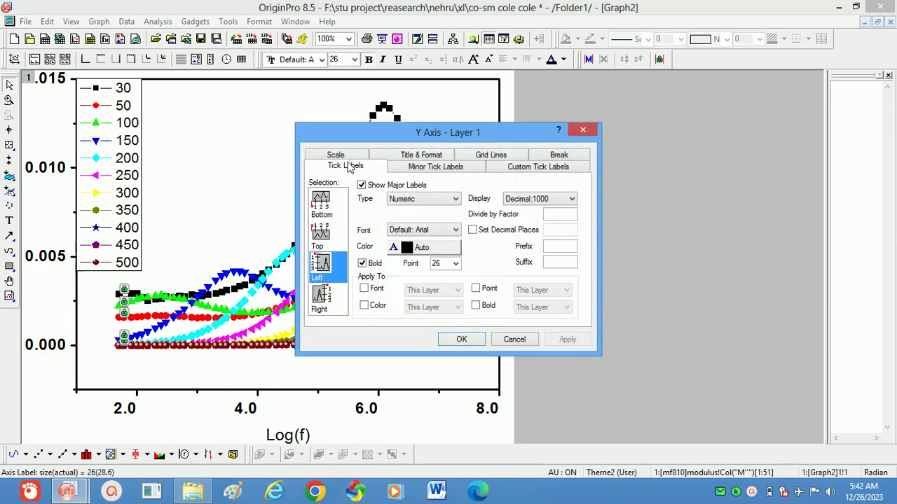
left_click(570, 199)
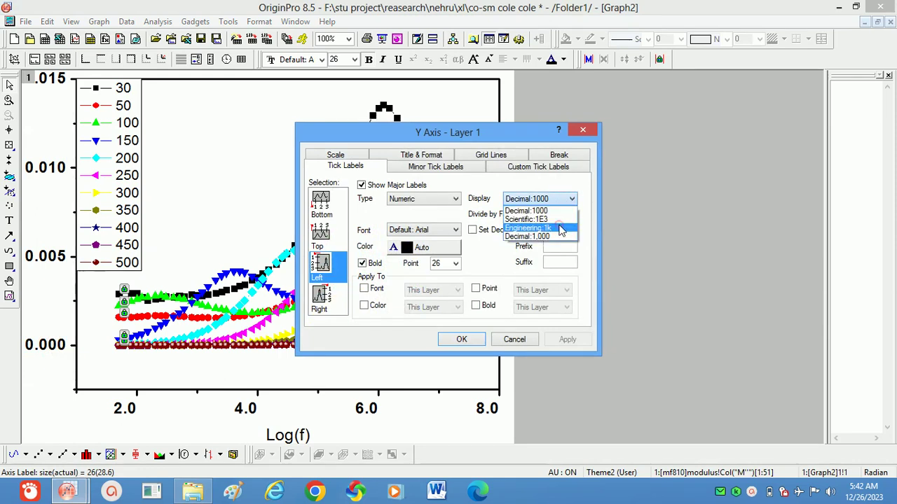
left_click(560, 228)
left_click(564, 341)
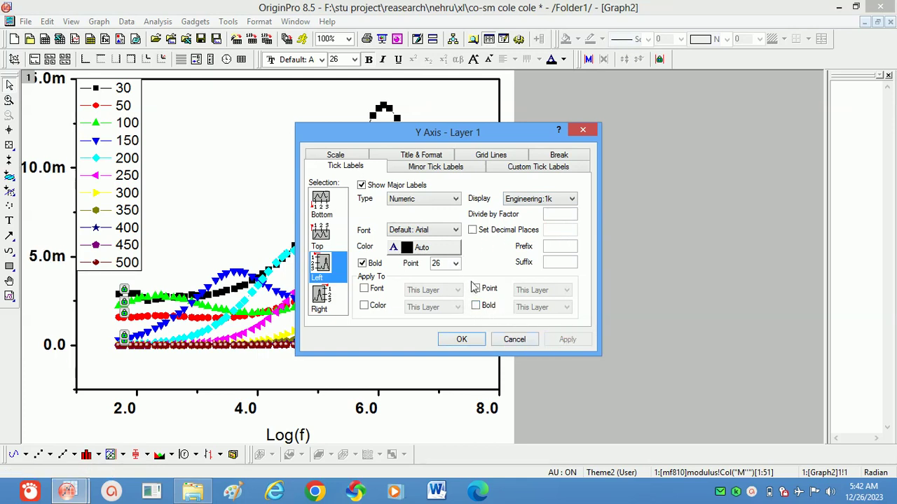
left_click(472, 230)
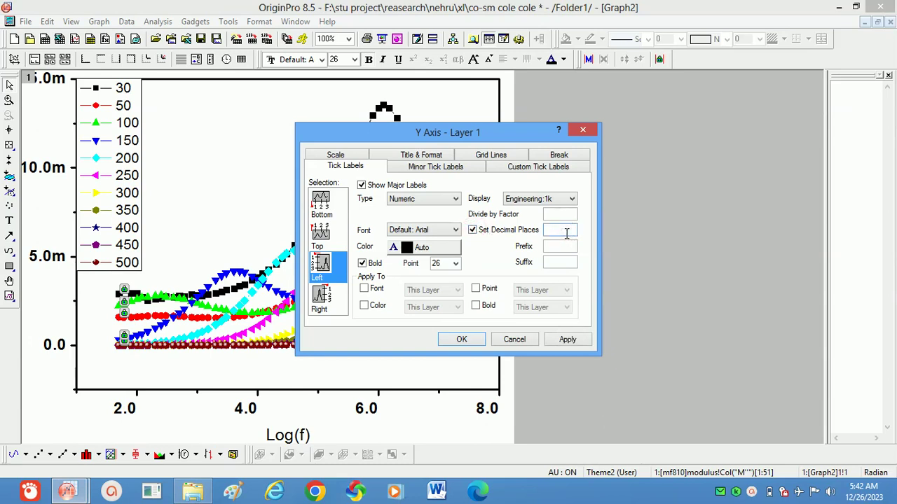
left_click(567, 340)
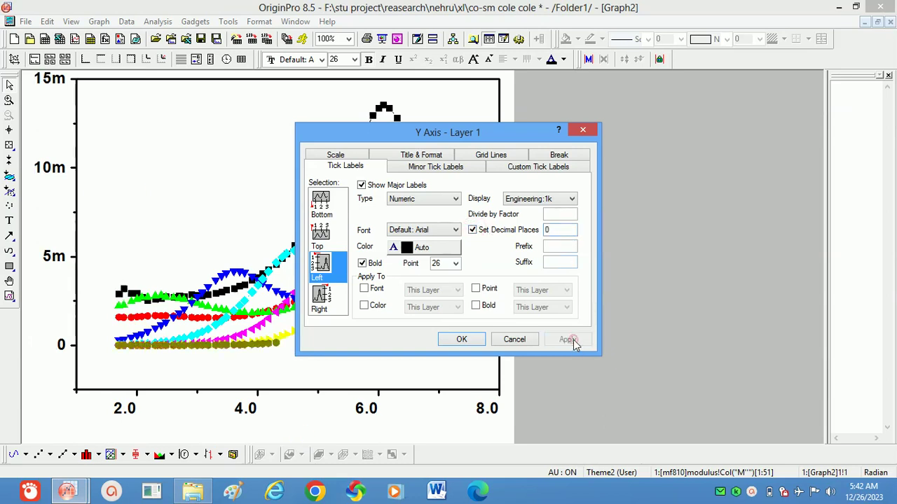
left_click(462, 339)
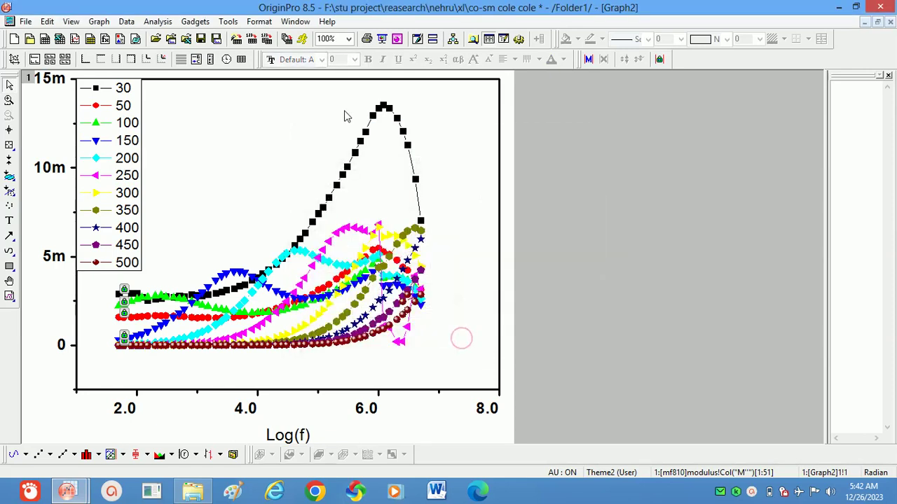
left_click(259, 22)
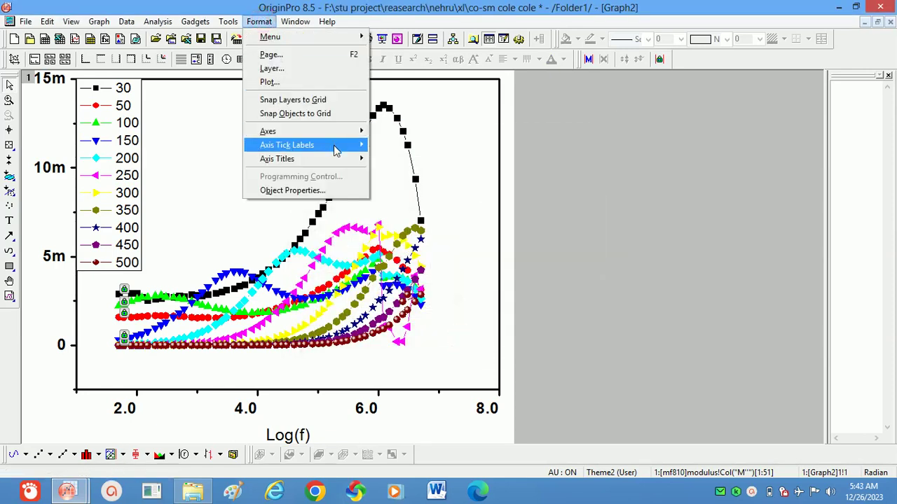
Add the Y-axis title M'' to the graph
mouse_move(361, 159)
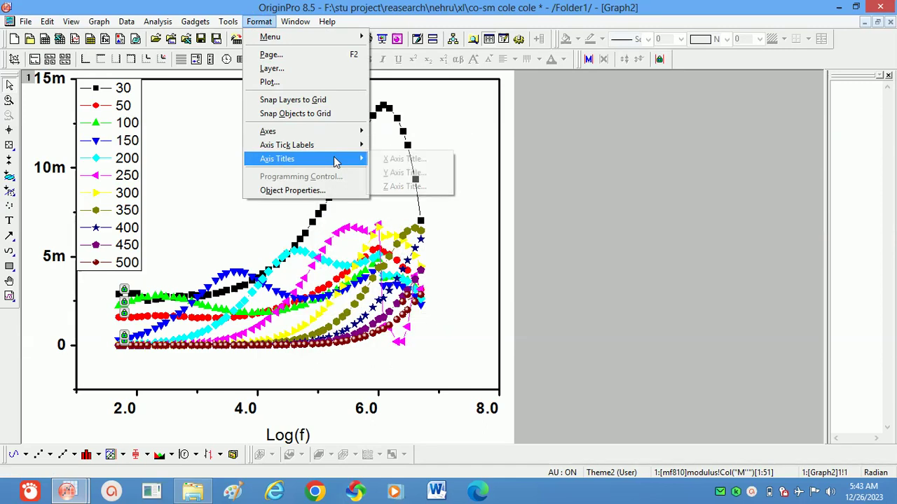
left_click(414, 178)
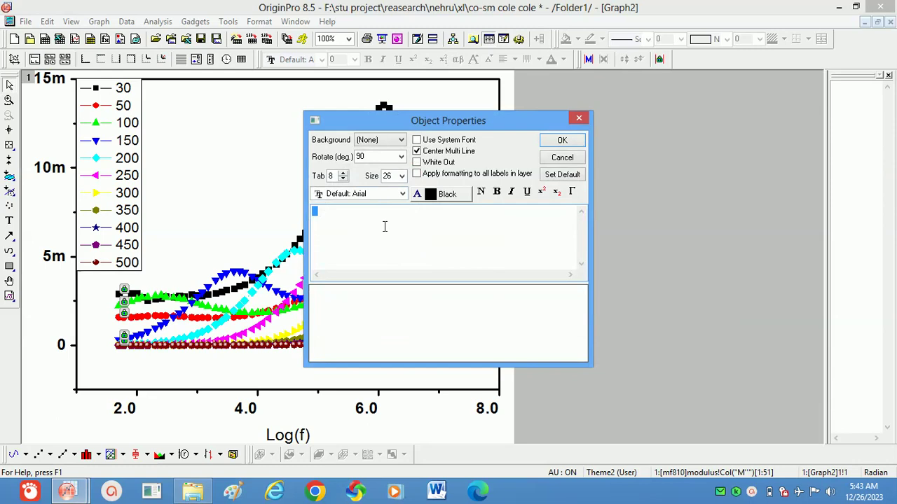
type("M\"")
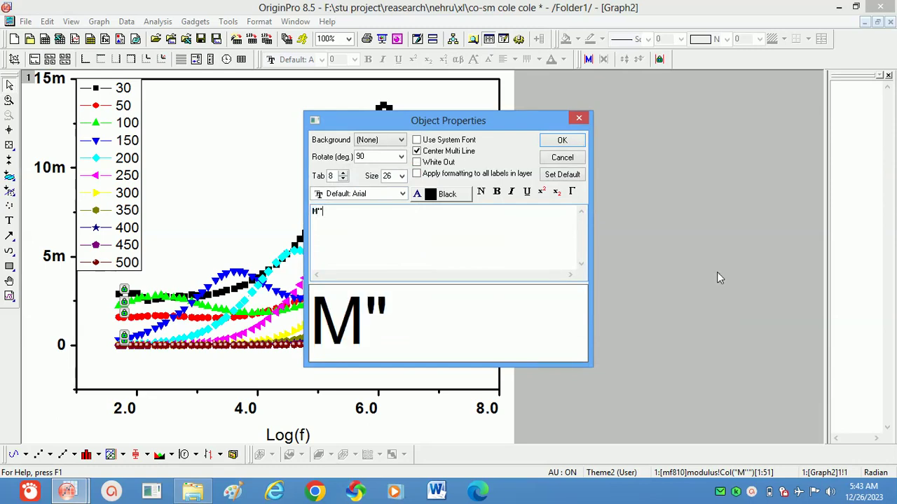
left_click(562, 140)
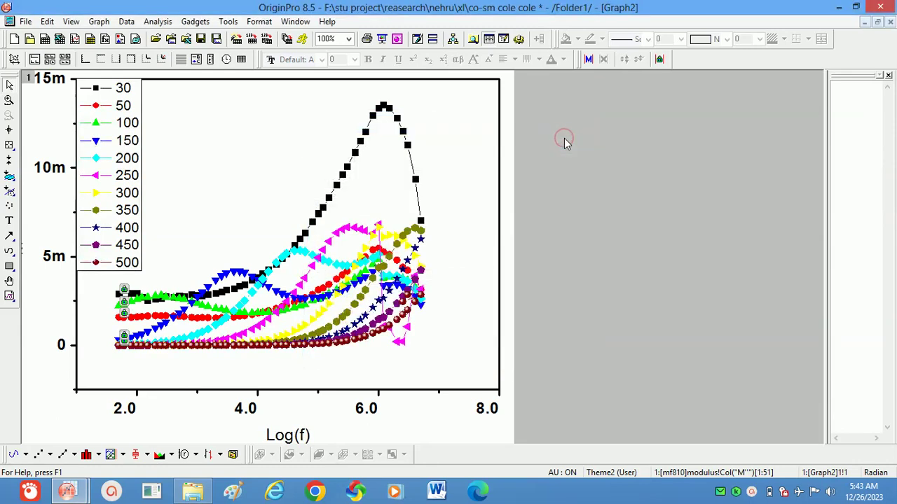
Move the M'' title up beside the axis and shrink the plot layer from its bottom-left corner
left_click(25, 251)
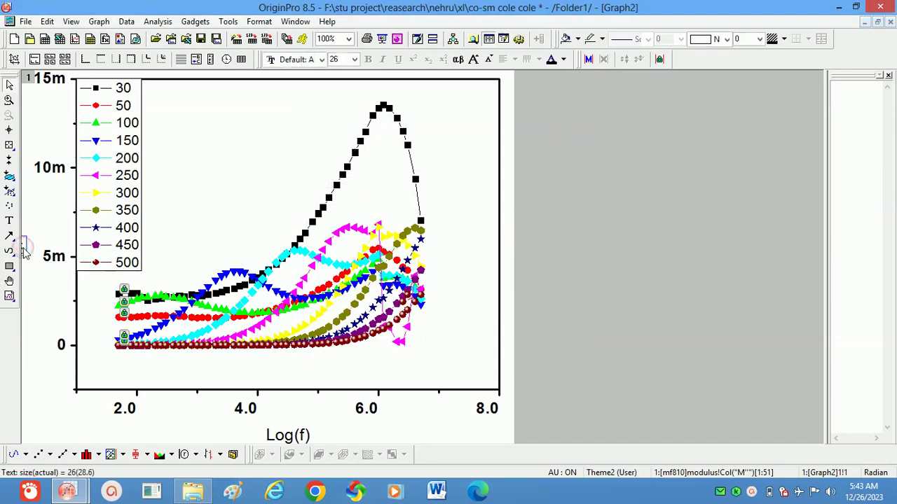
left_click_drag(39, 246, 34, 234)
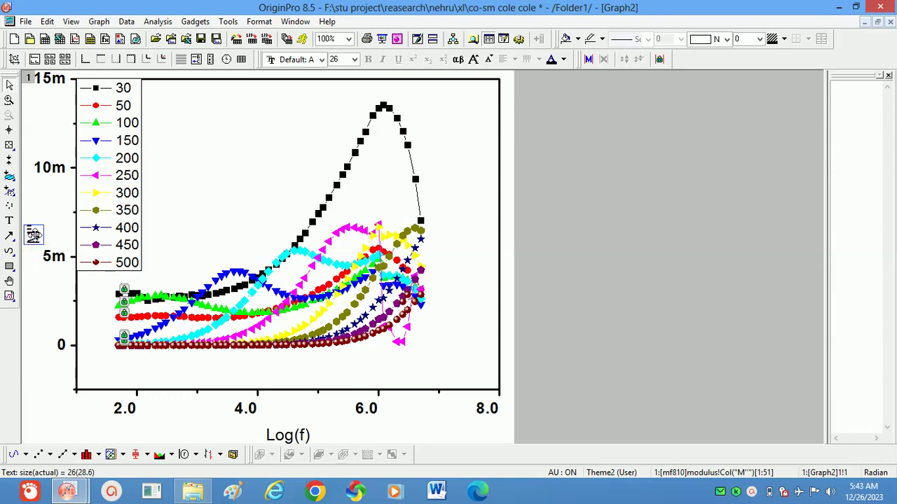
left_click(164, 219)
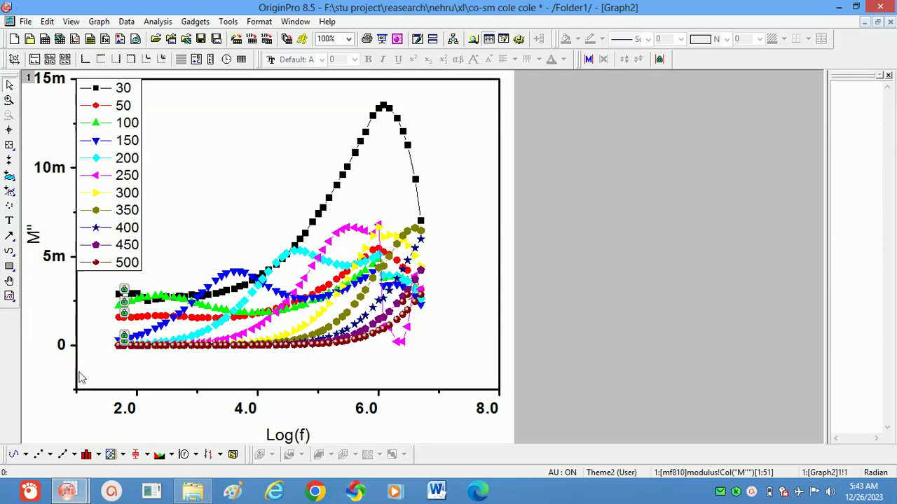
left_click(82, 381)
left_click_drag(82, 385, 97, 379)
Reposition the M'' title and make its text bold at size 36
left_click(60, 228)
left_click_drag(60, 230, 45, 222)
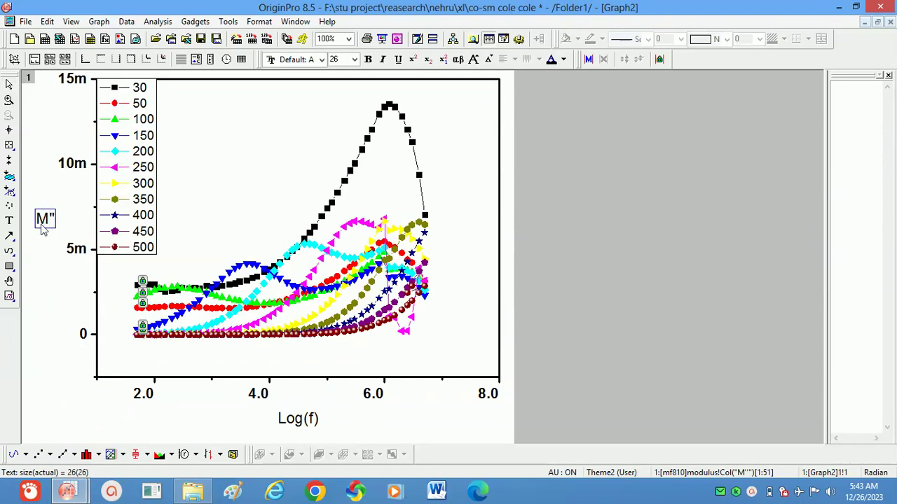
double_click(41, 227)
key("Right")
key("Right")
key("shift+Left")
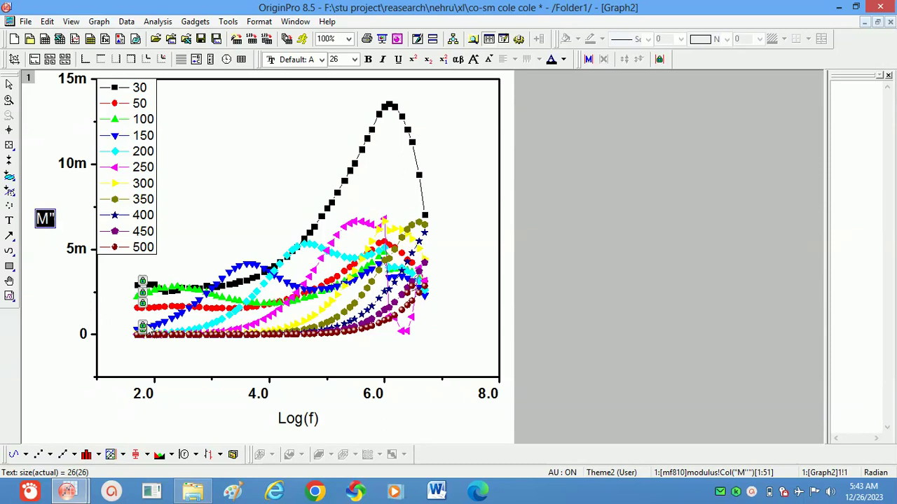
key("ctrl+b")
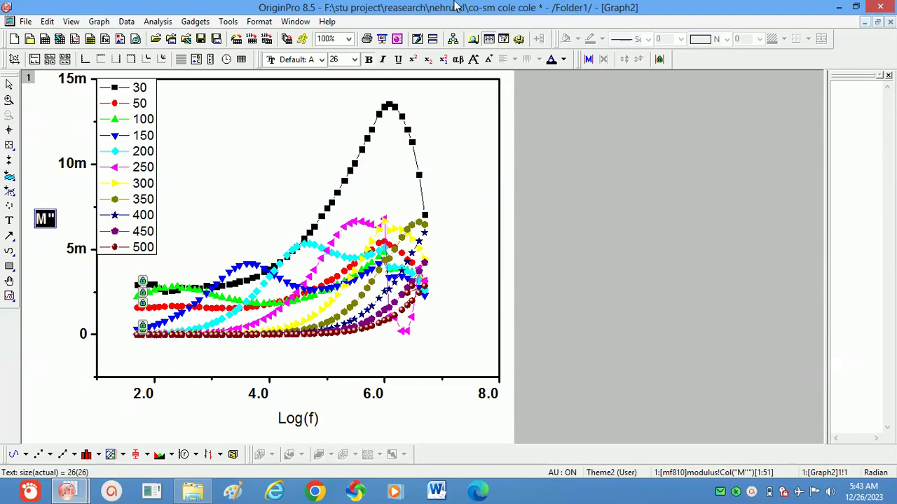
left_click(355, 59)
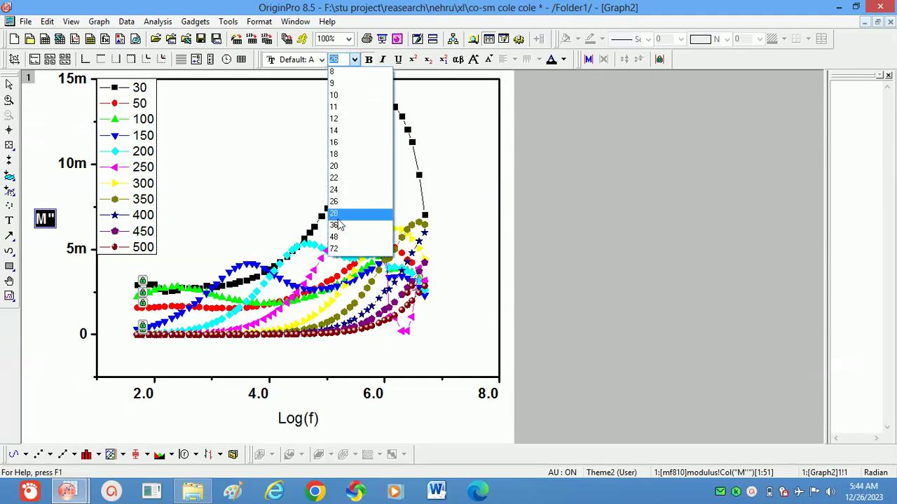
left_click(338, 227)
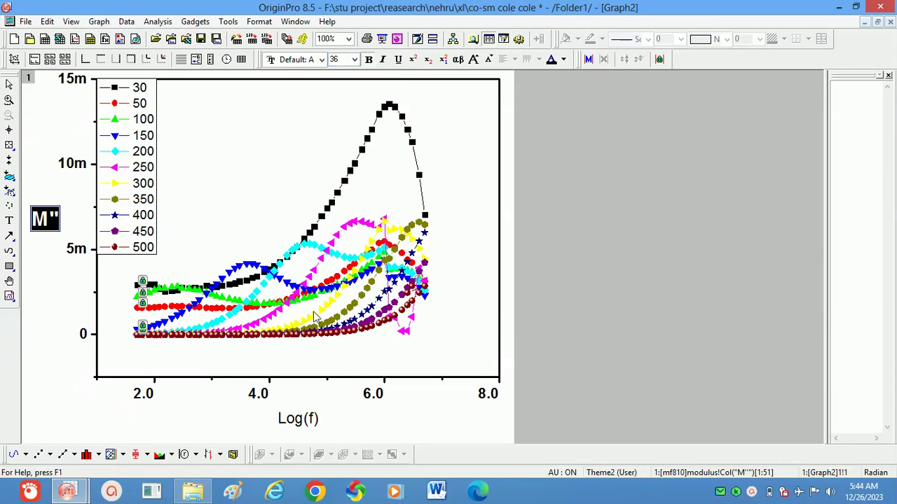
left_click(298, 425)
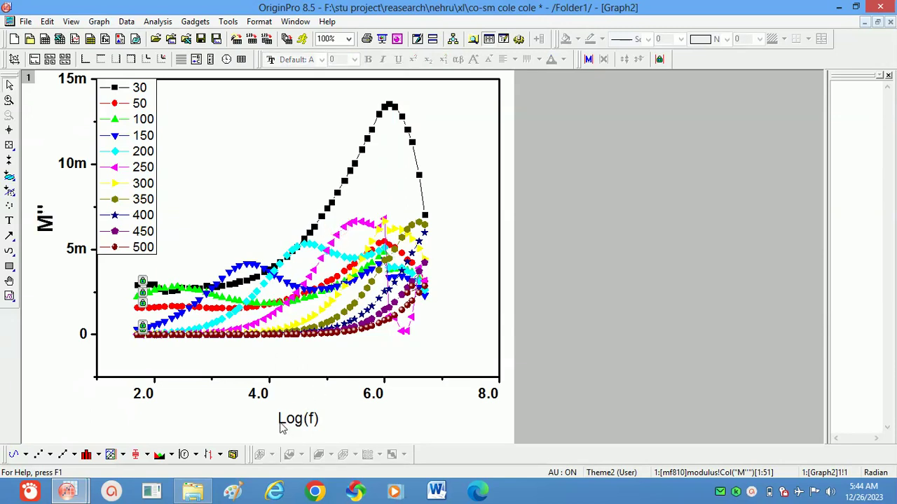
Enlarge the Log(f) x-axis title text to a larger font size
left_click(287, 420)
left_click_drag(277, 420, 319, 421)
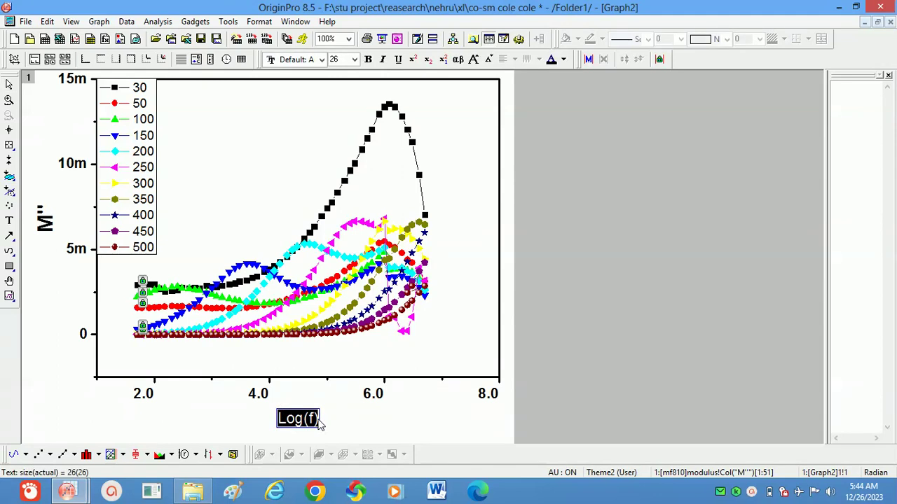
left_click(354, 59)
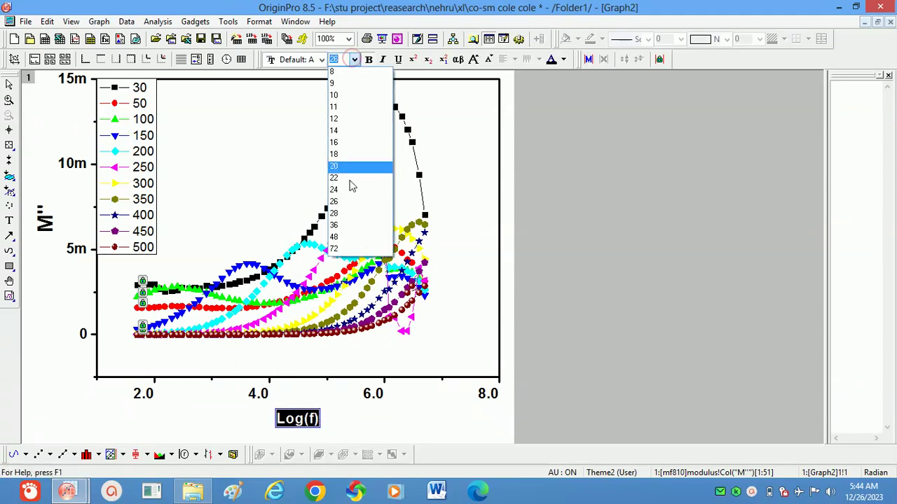
left_click(340, 225)
left_click(372, 429)
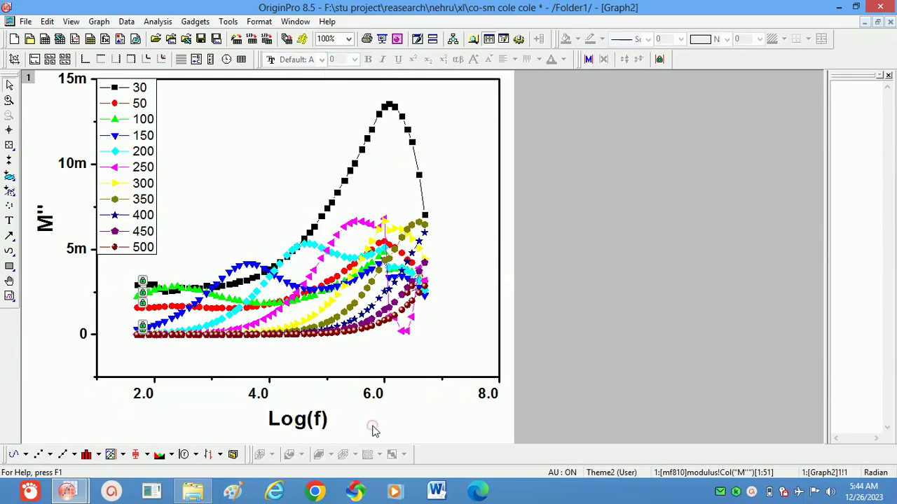